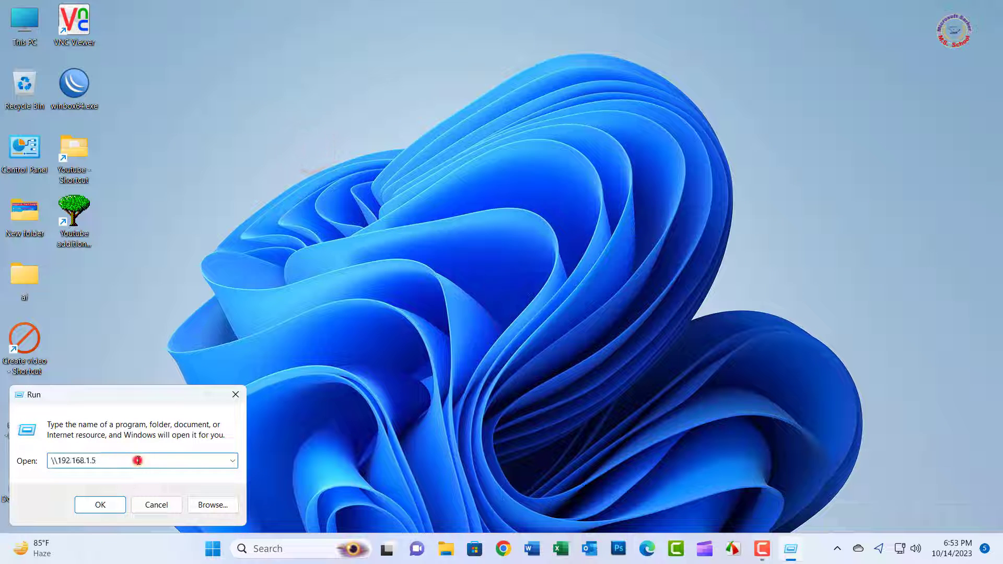
- Open \\192.168.1.5, try connecting EPSON L130 Series, and view the 0x00000bcb error details
left_click(109, 508)
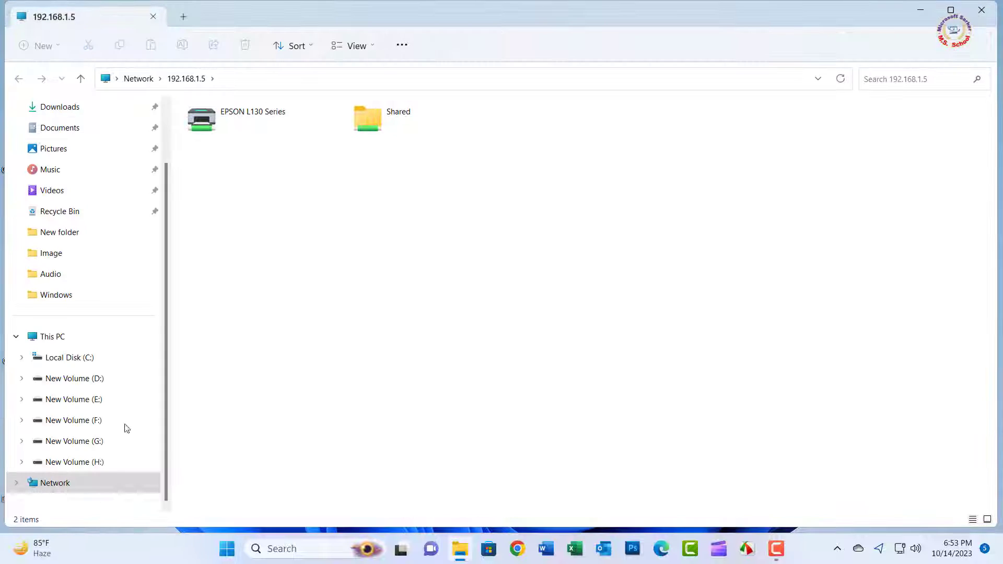
right_click(204, 116)
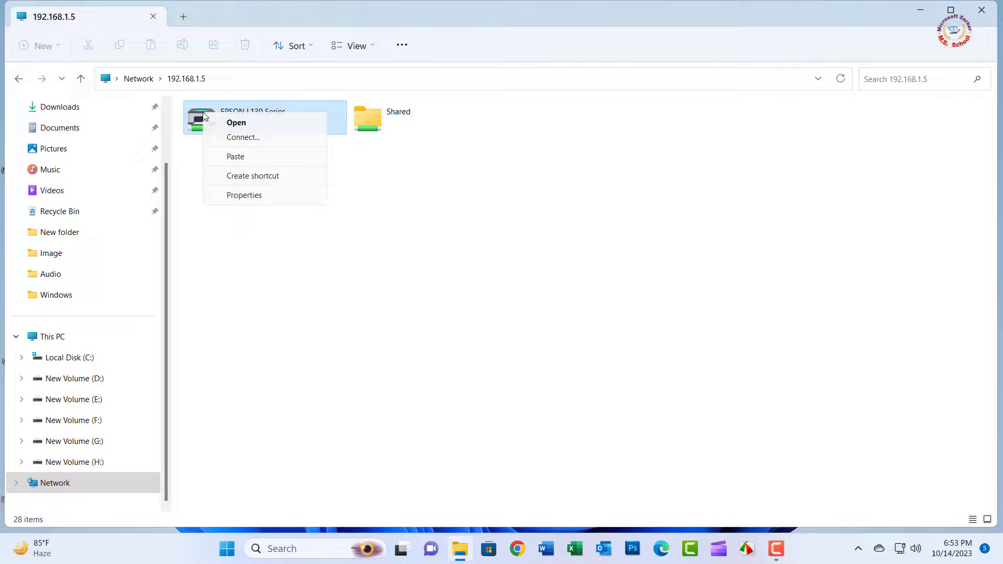
left_click(231, 138)
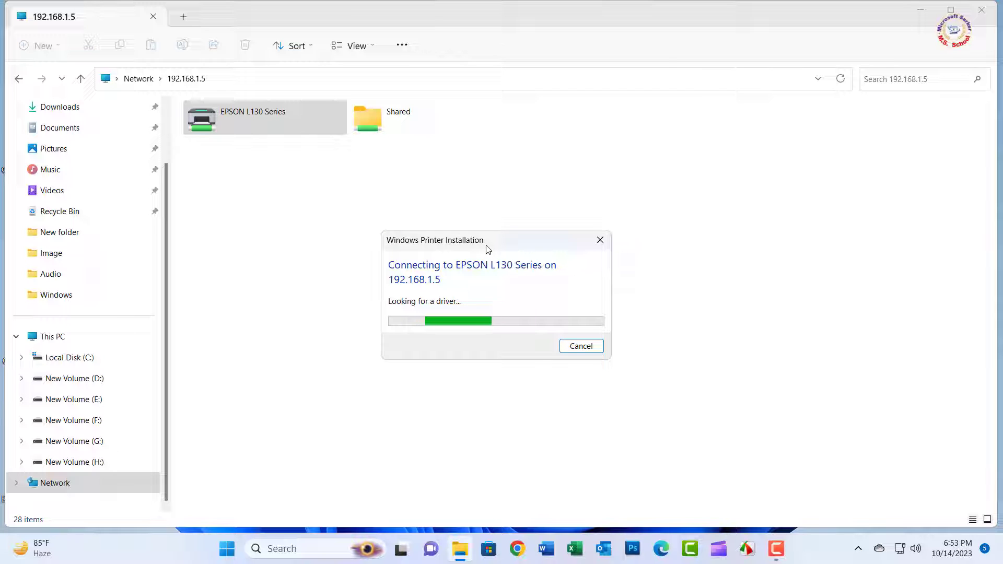
left_click_drag(454, 207, 452, 175)
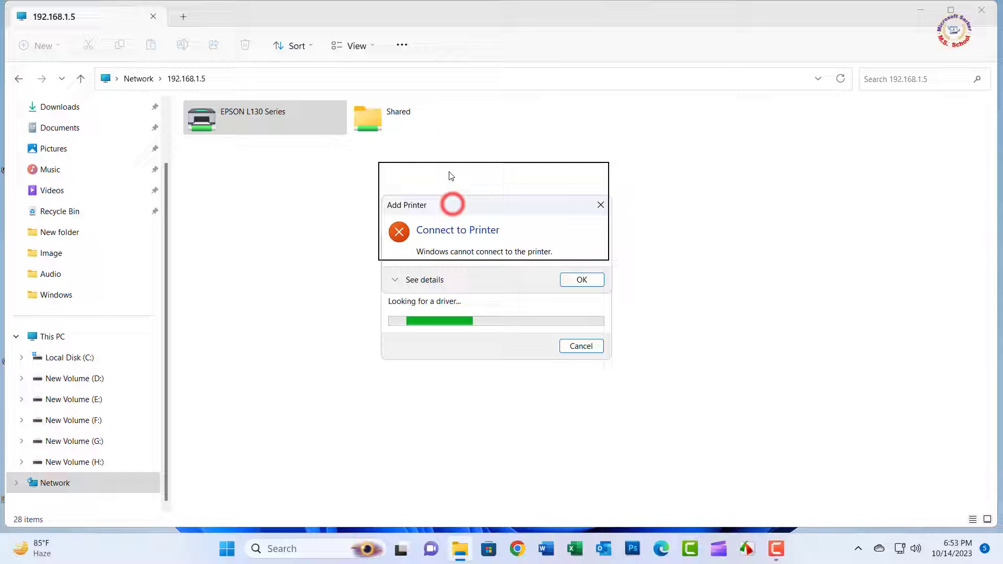
left_click(393, 248)
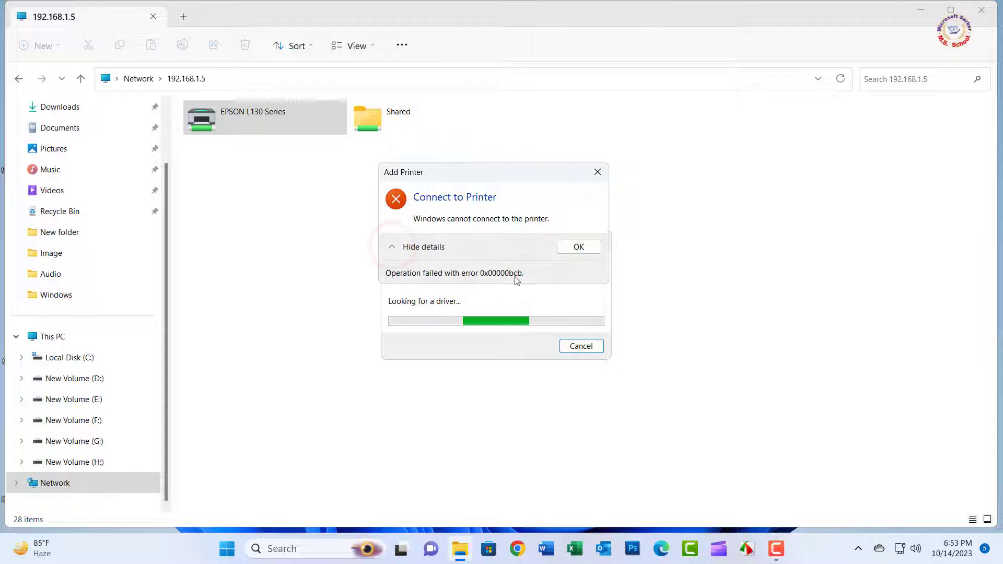
left_click(528, 272)
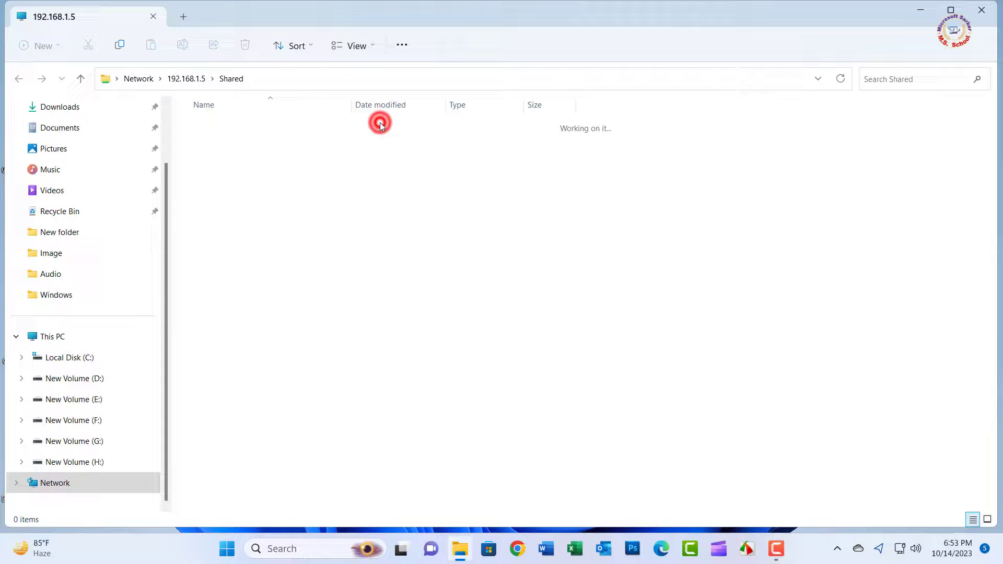
- Copy the path \\192.168.1.5\EPSON L130 Series from the address bar and close File Explorer
scroll(316, 260, "down", 2)
scroll(316, 260, "up", 2)
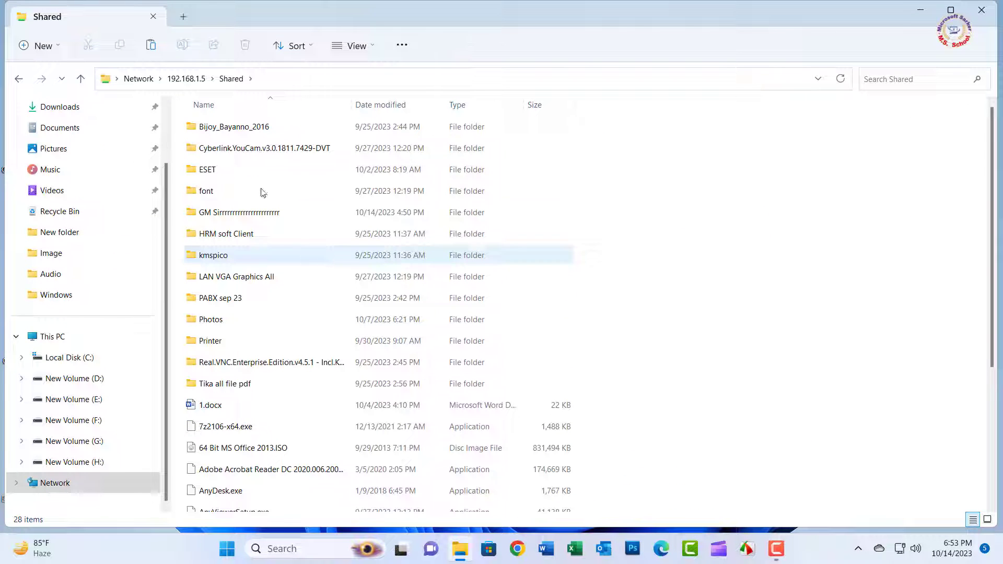
left_click(81, 78)
left_click(233, 79)
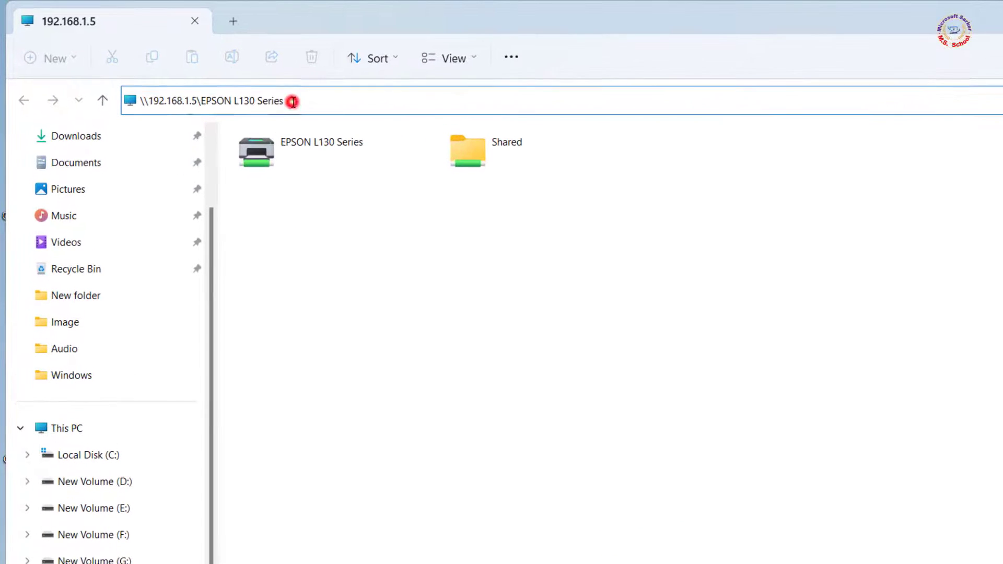
left_click_drag(293, 102, 140, 101)
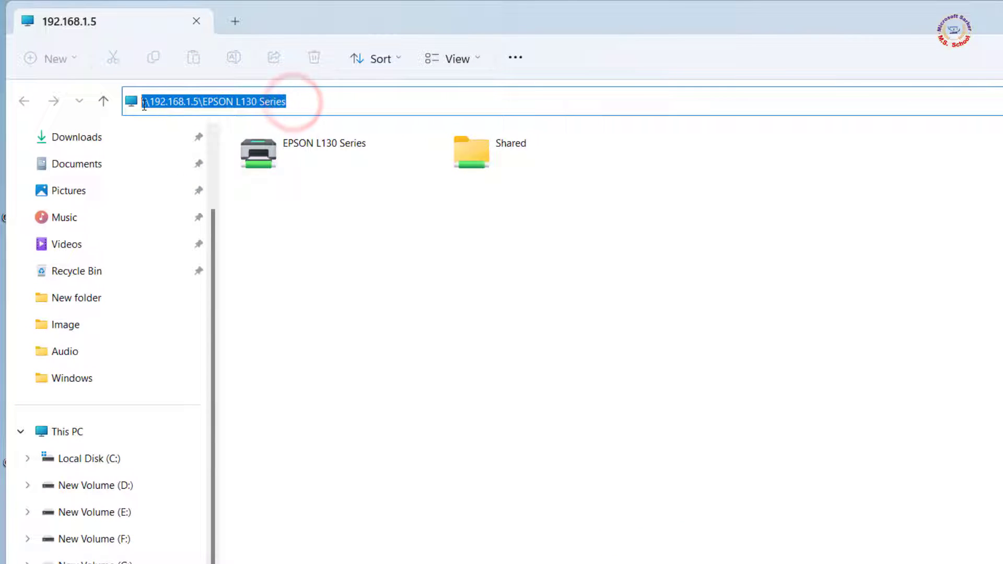
right_click(177, 102)
left_click(219, 157)
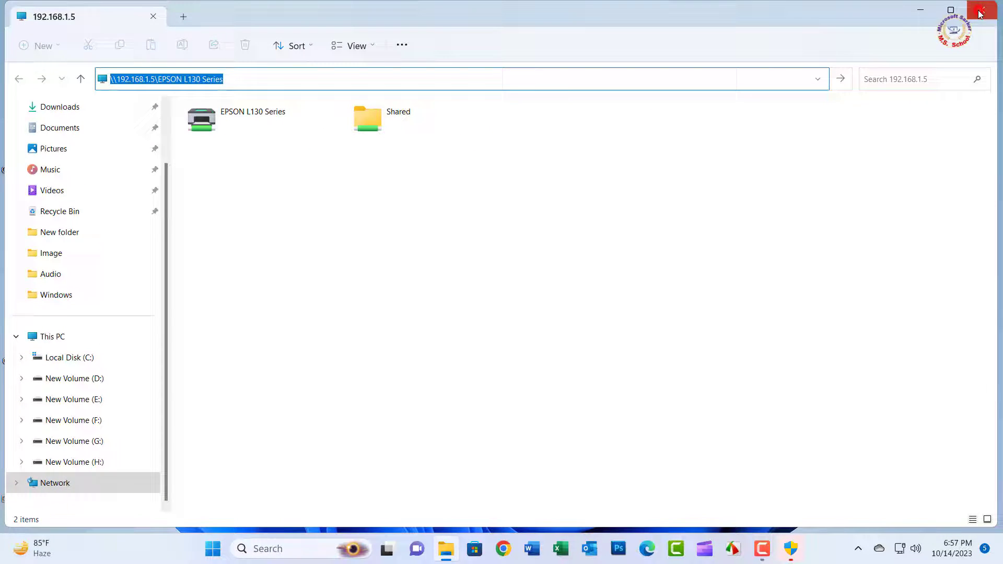
left_click(981, 12)
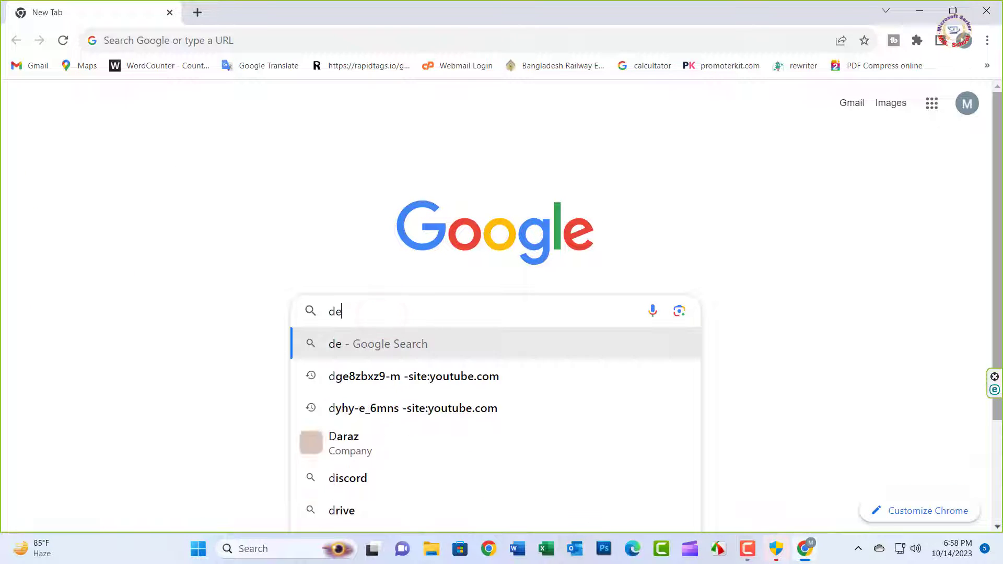
- Search Google for 'download epson l130 driver'
key("BackSpace")
type("ownlao")
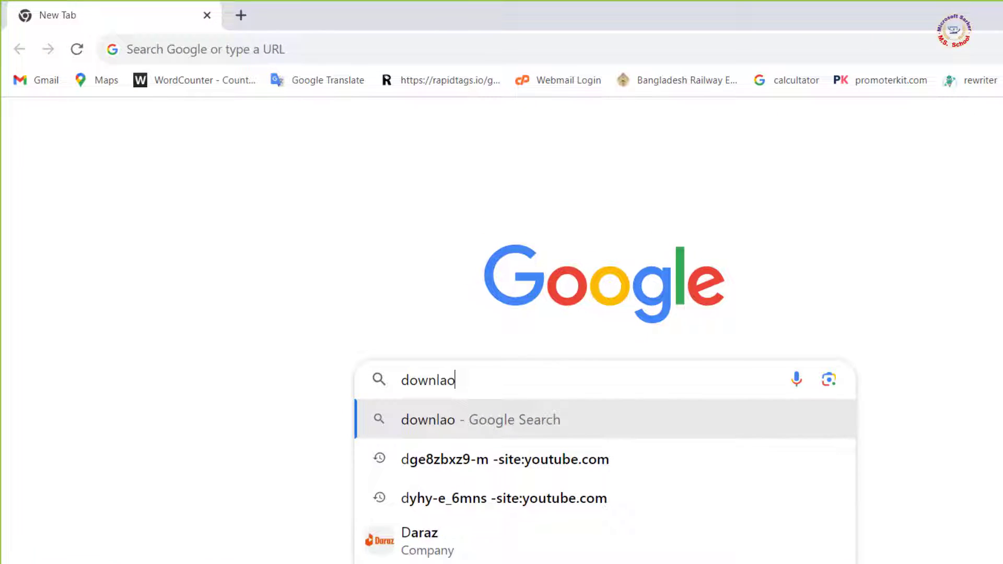
type("d esp")
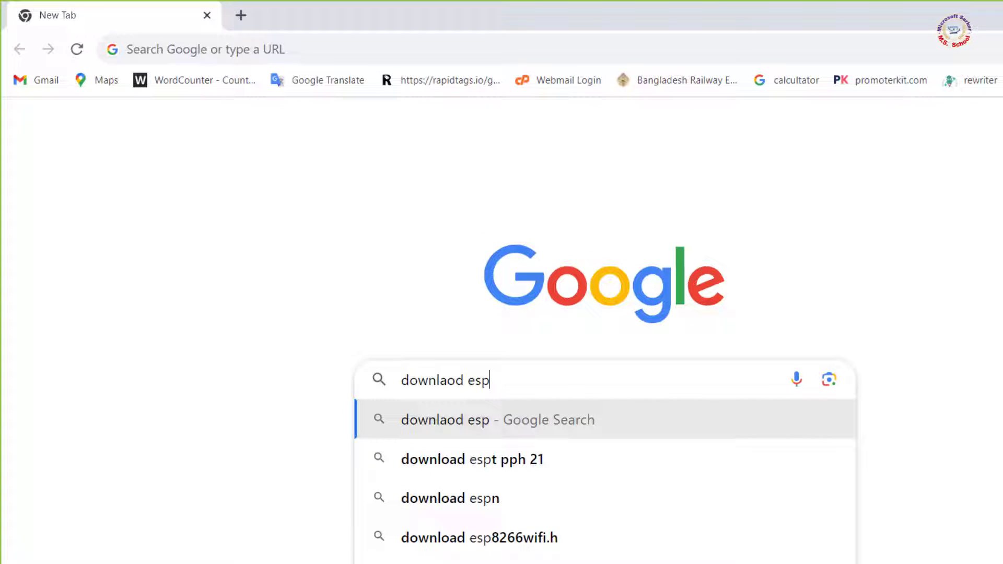
key("BackSpace")
key("BackSpace")
type("pson l130 driver")
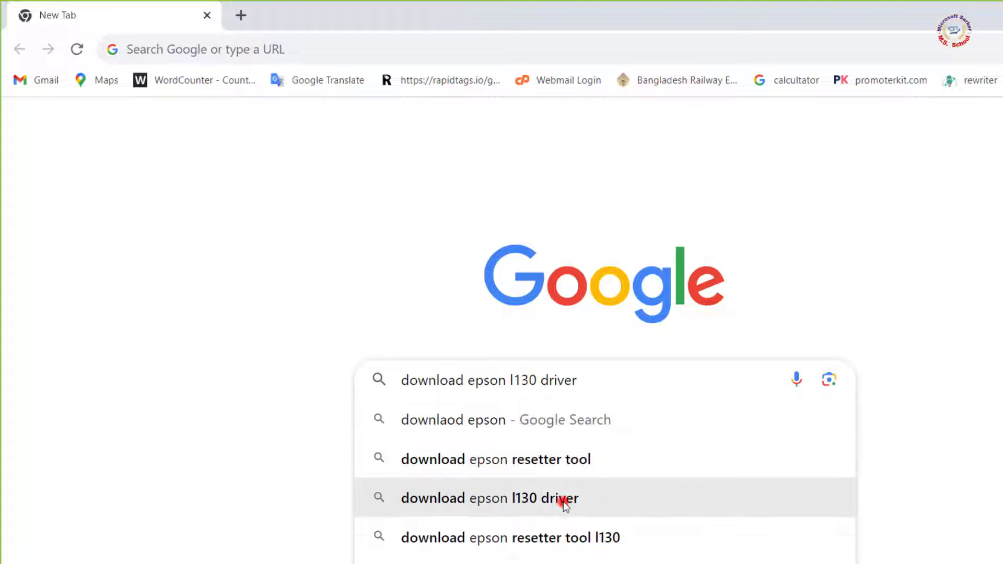
left_click(562, 502)
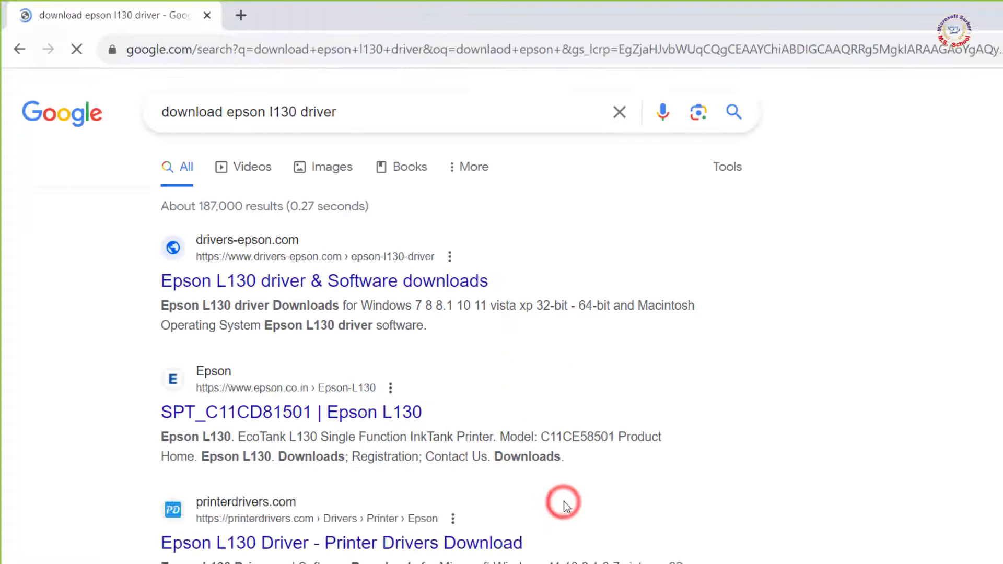
- Download the 64-bit Windows 11 driver from the drivers-epson.com L130 page
left_click(268, 285)
scroll(468, 257, "down", 4)
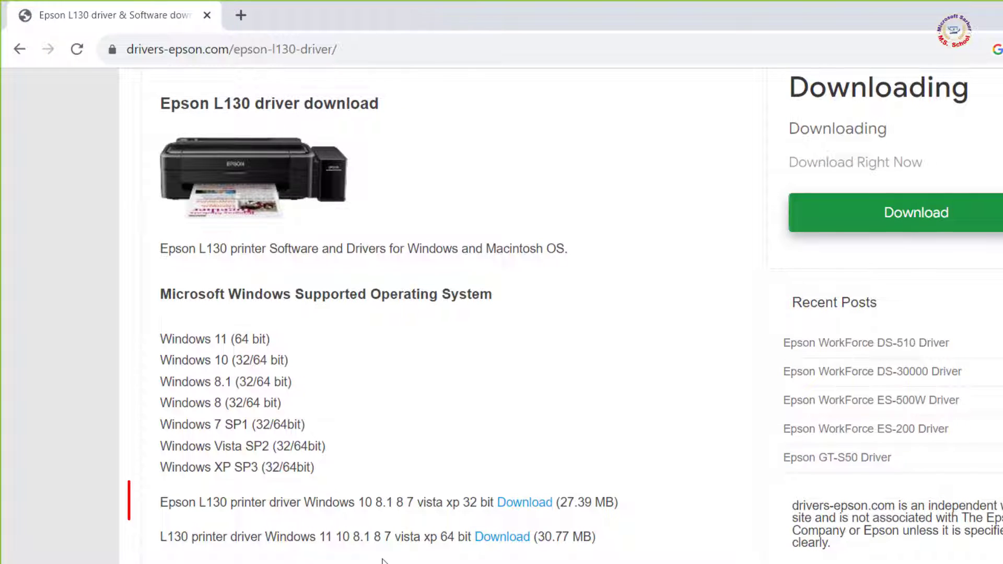
left_click(504, 538)
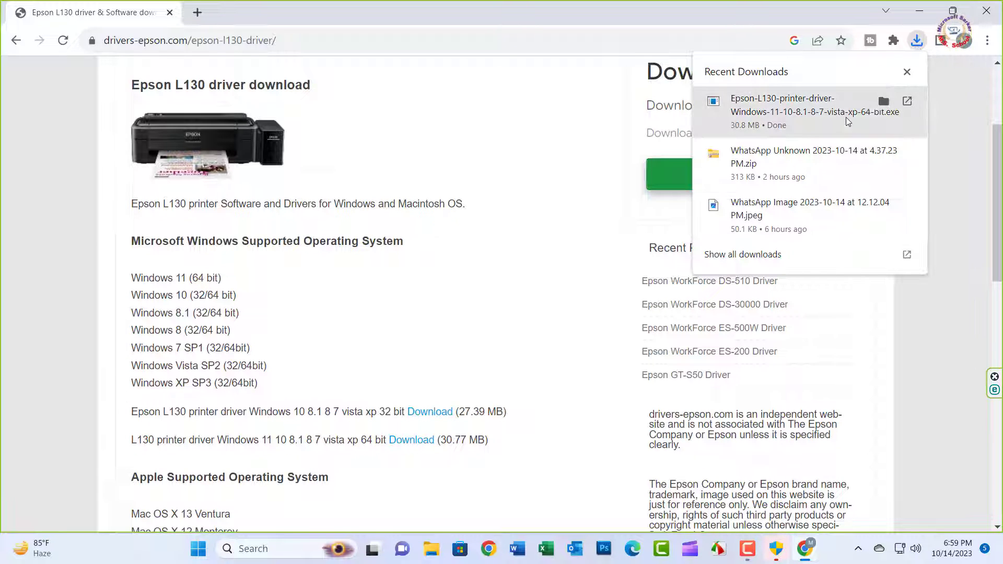
- Extract the Epson L130 installer into an Epson-L130 folder in Downloads, then close File Explorer
left_click(883, 100)
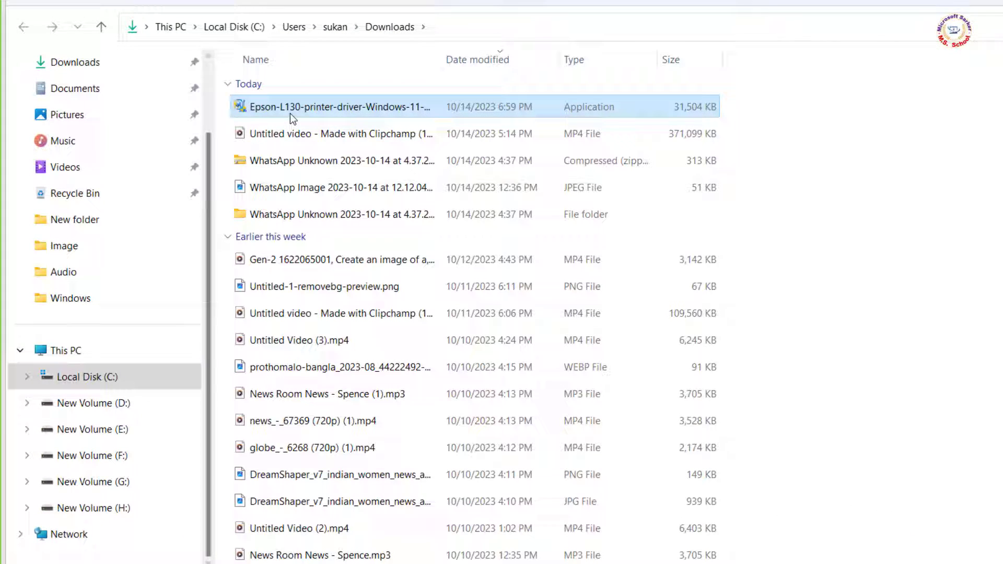
right_click(288, 109)
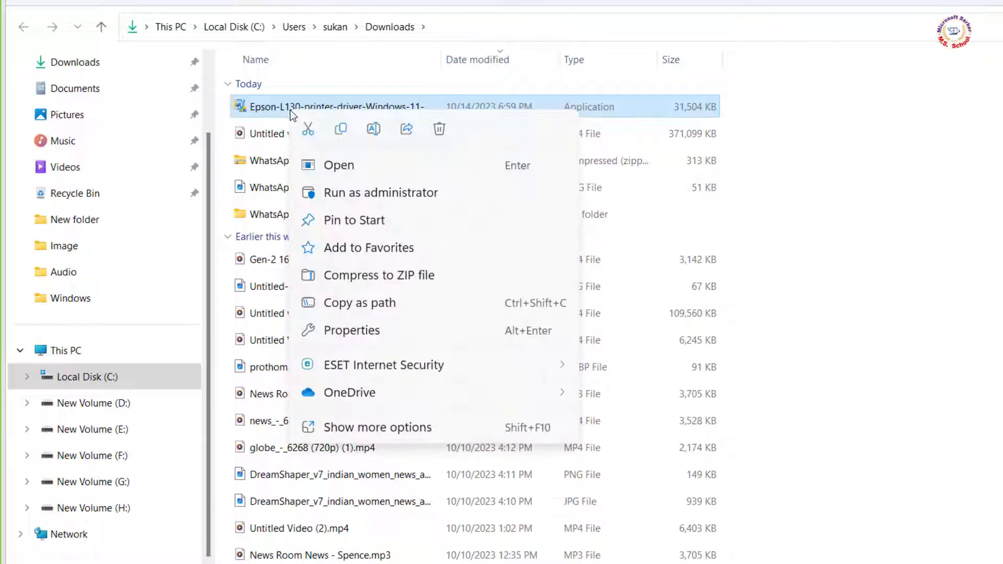
left_click(380, 427)
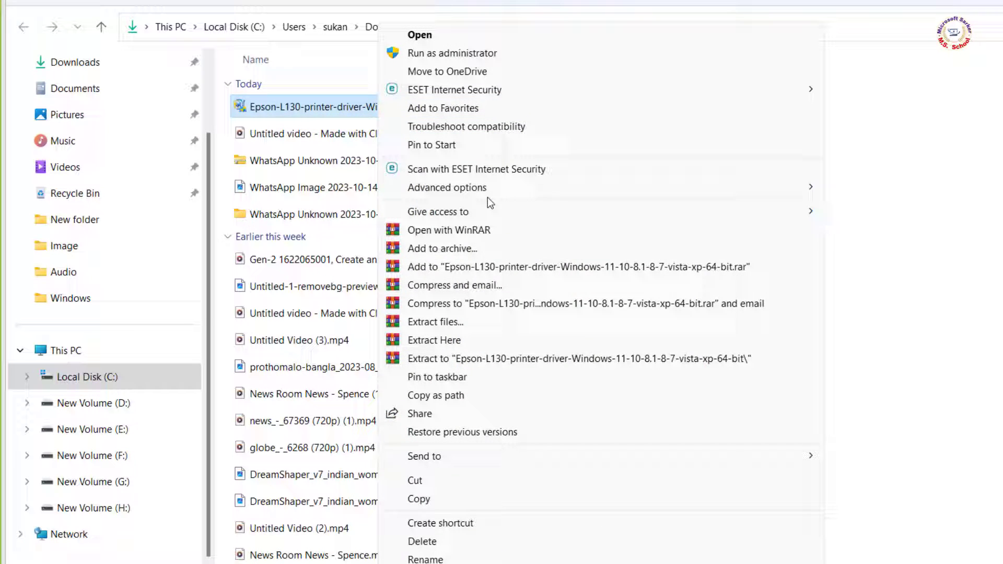
left_click(459, 325)
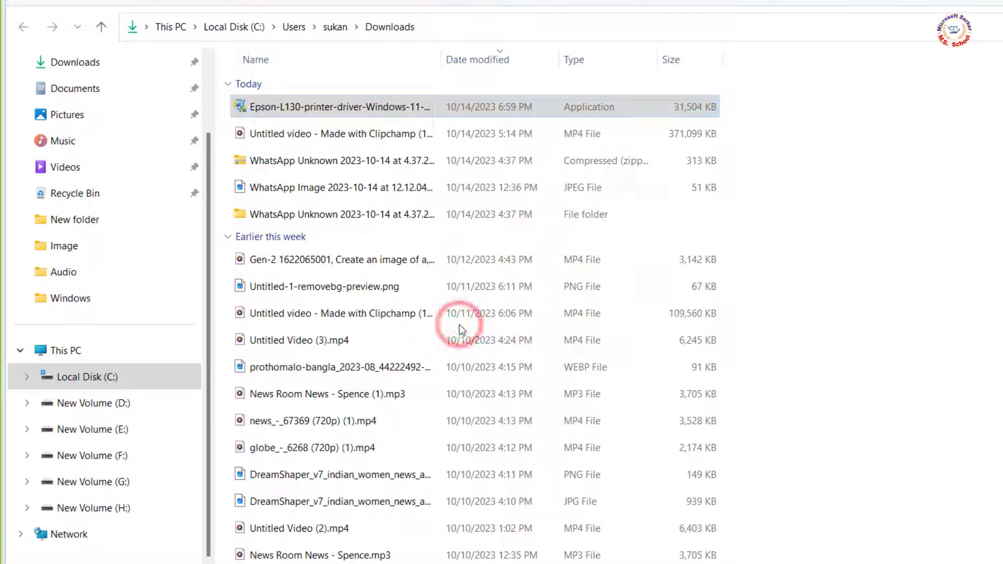
left_click(671, 454)
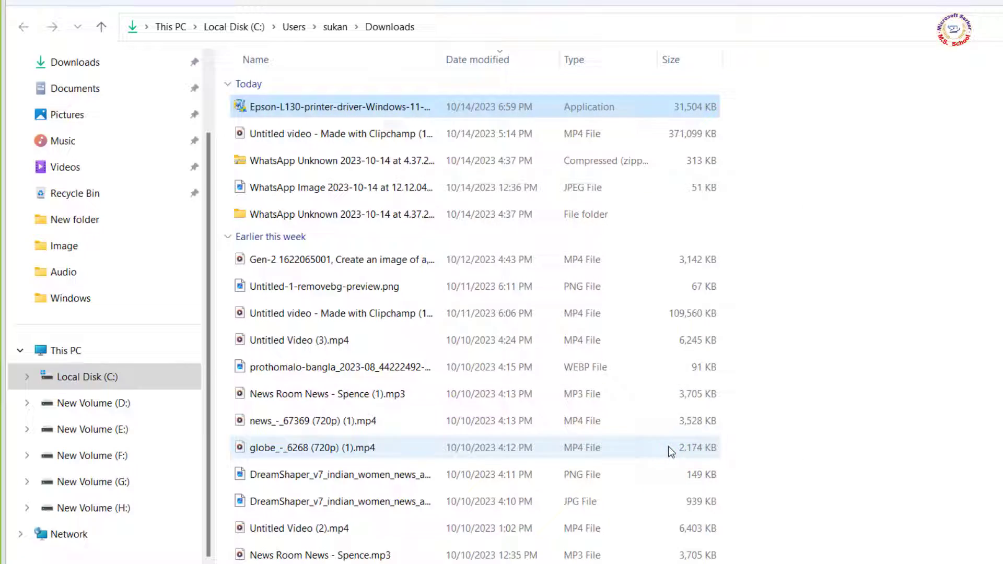
left_click(324, 215)
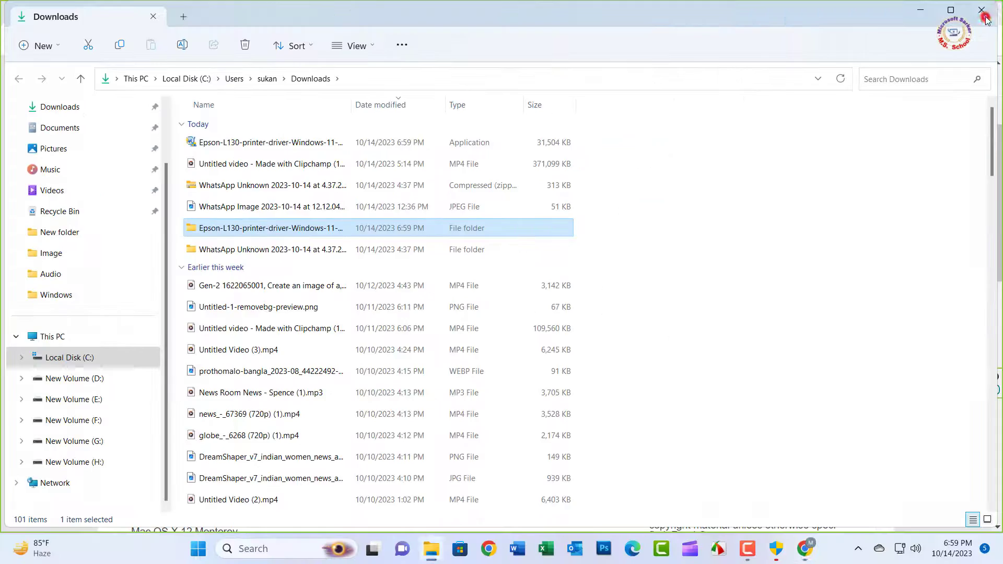
left_click(990, 11)
- Minimize Chrome, open Control Panel via a 'con' search, then open Devices and Printers
left_click(916, 12)
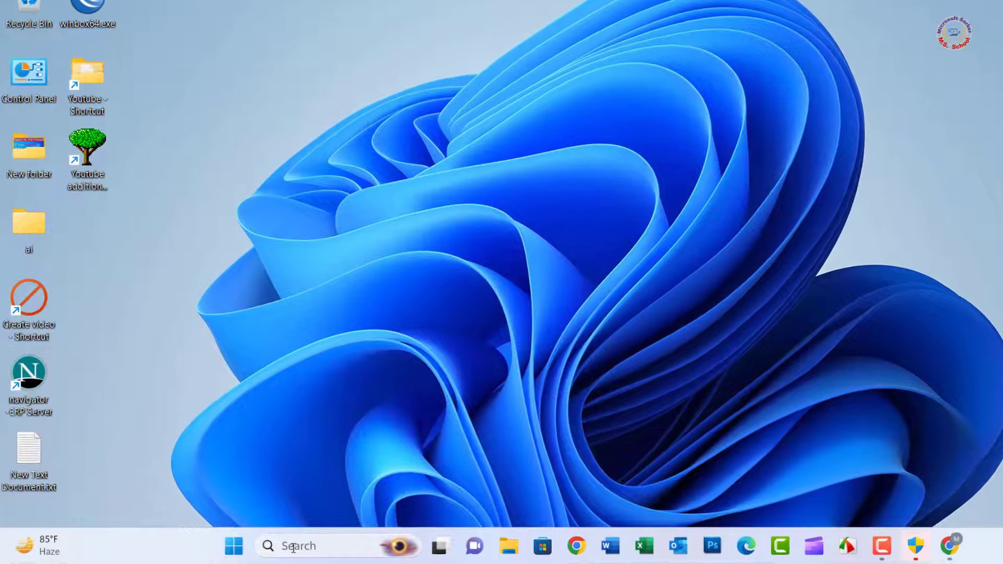
left_click(292, 546)
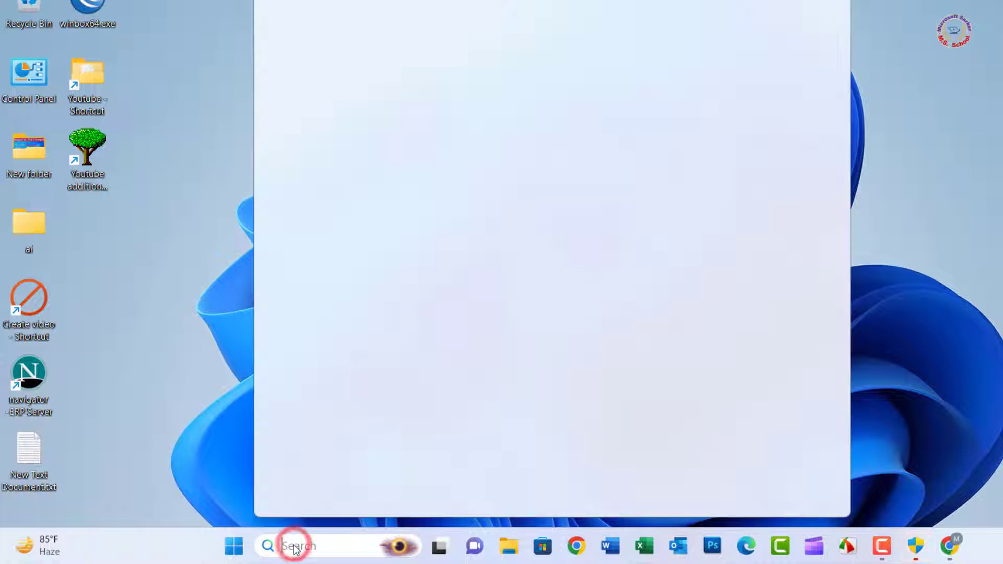
type("con")
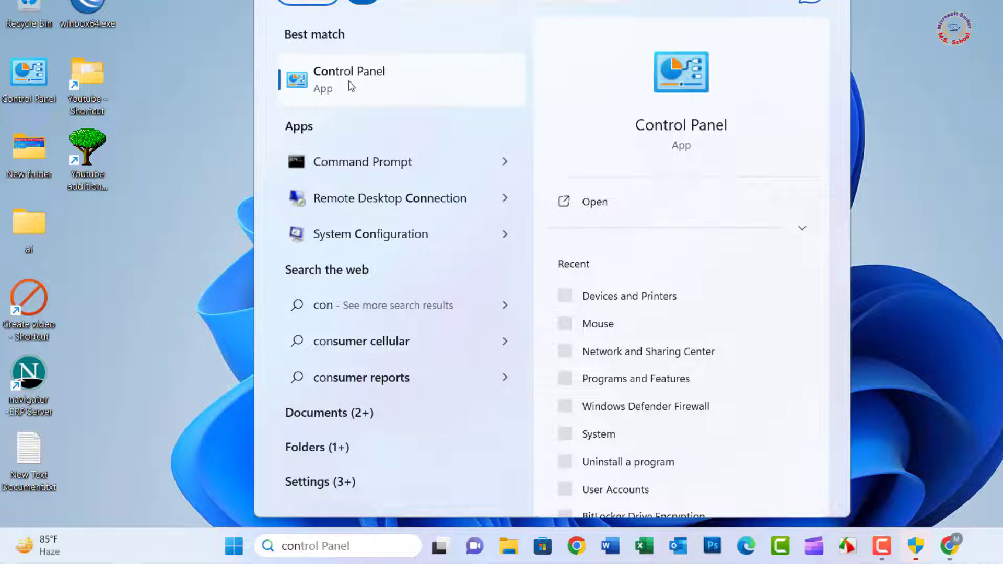
left_click(348, 83)
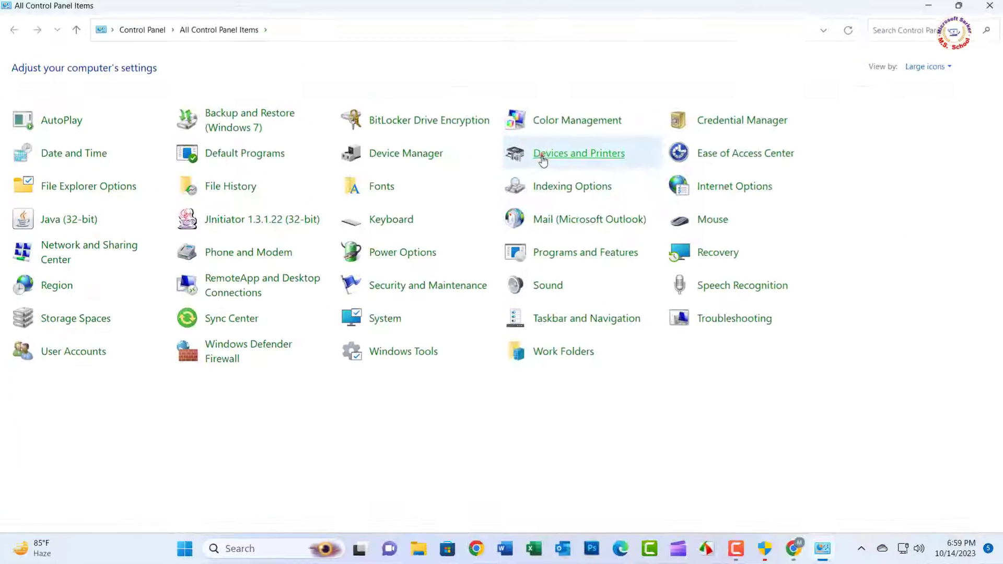
left_click(543, 157)
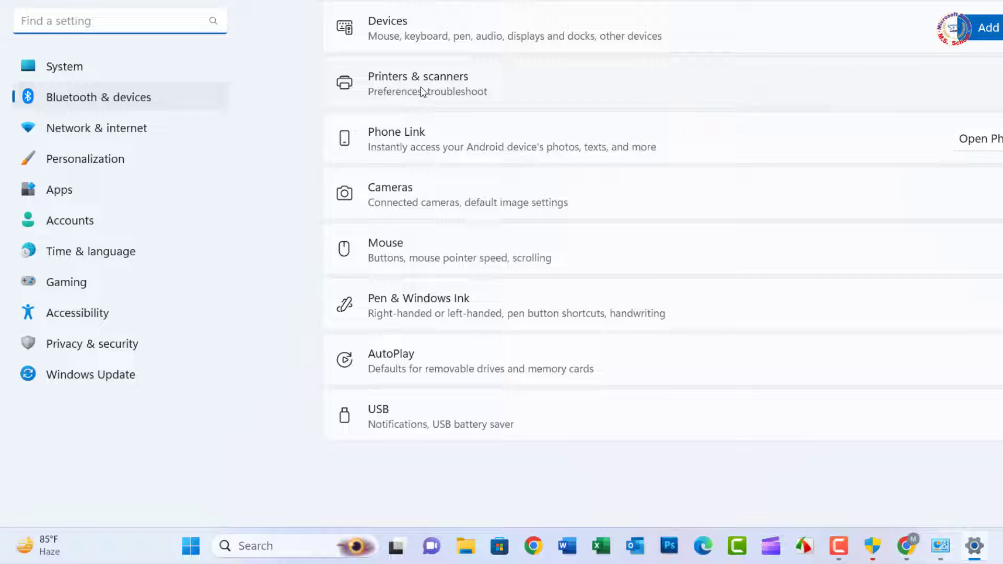
- In Printers & scanners, add a device manually as a local or network printer with manual settings
left_click(469, 83)
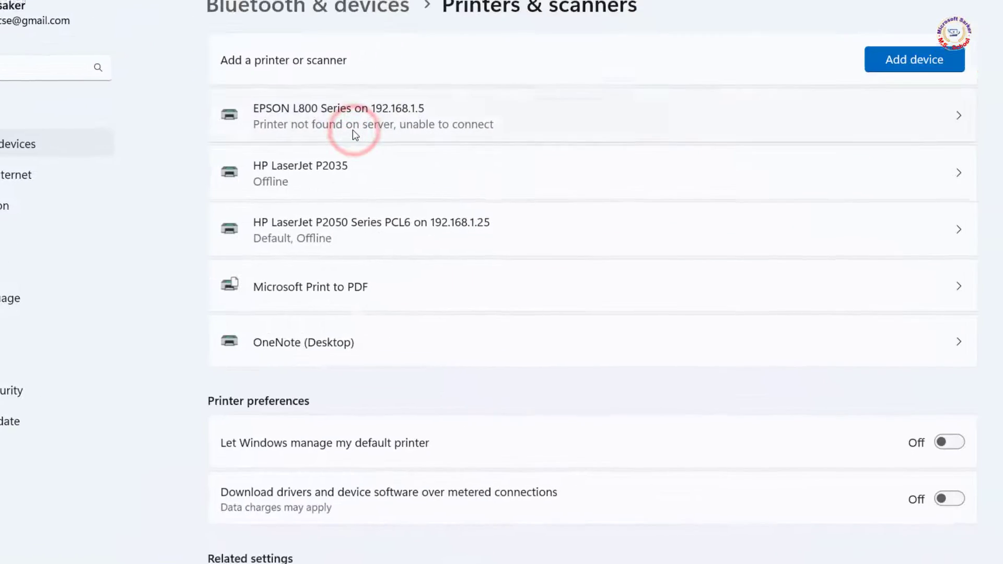
left_click(867, 78)
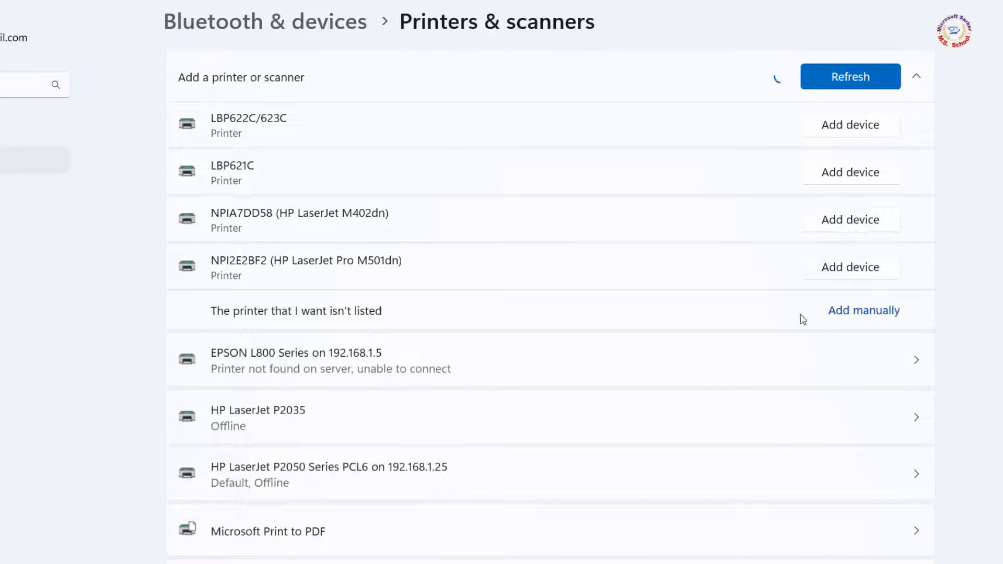
left_click(880, 313)
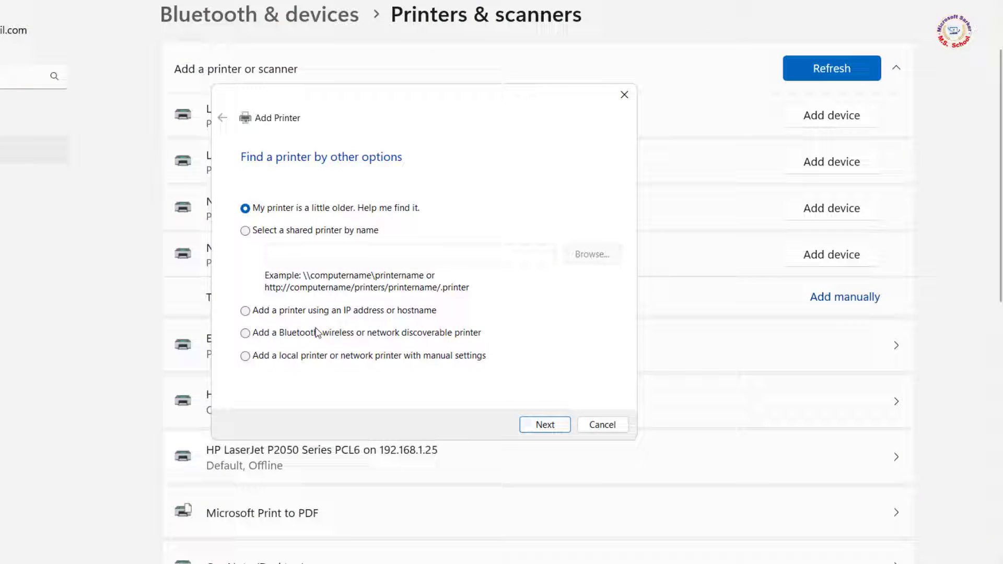
left_click(245, 356)
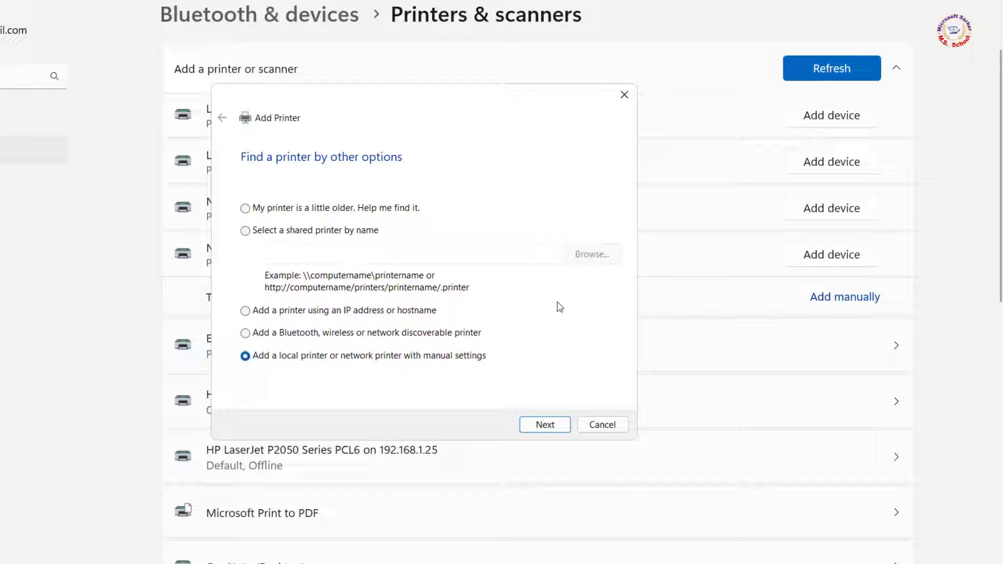
- Create a new Local Port with the pasted name \\192.168.1.5\EPSON L130 Series
left_click(544, 425)
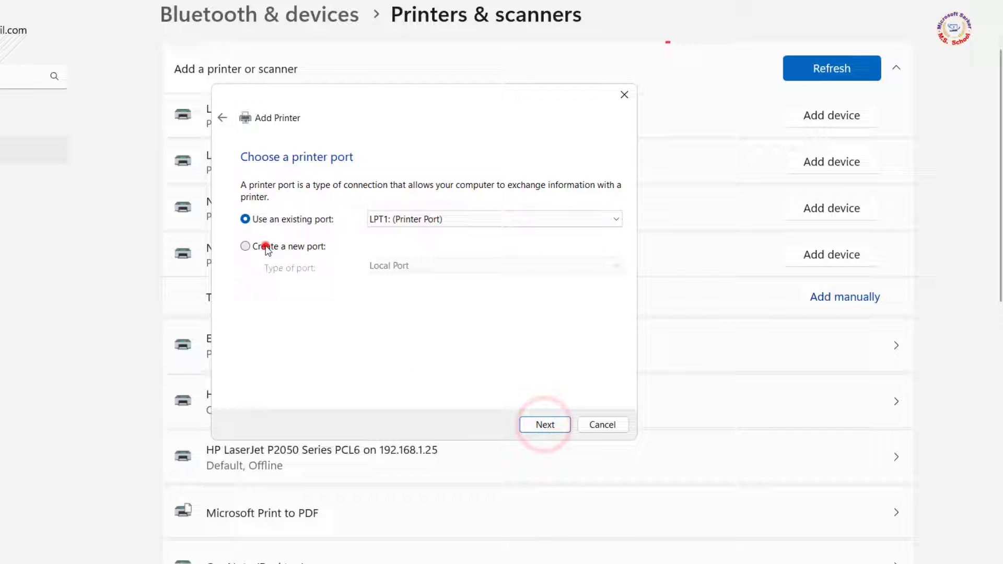
left_click(245, 246)
left_click(407, 267)
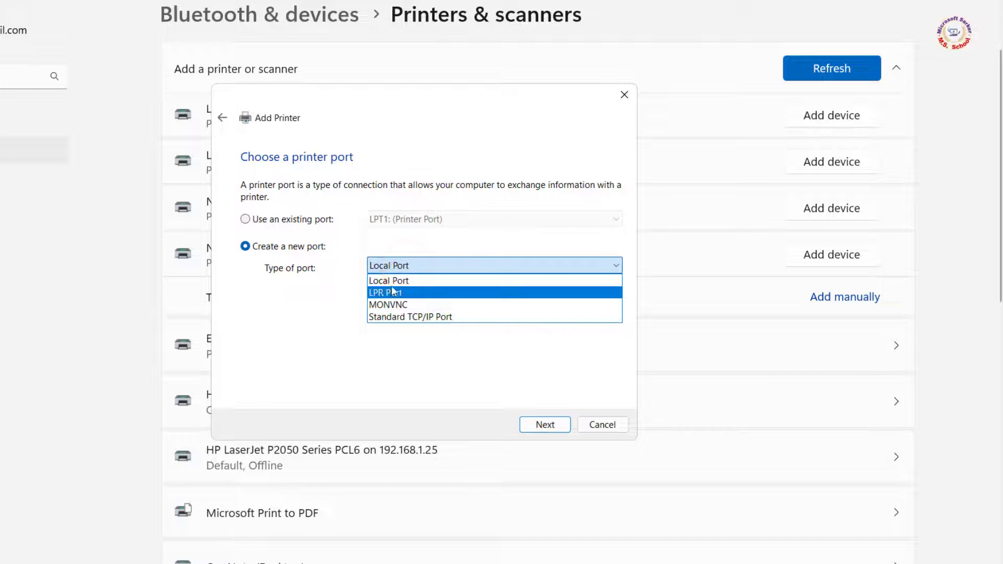
left_click(401, 281)
left_click(546, 426)
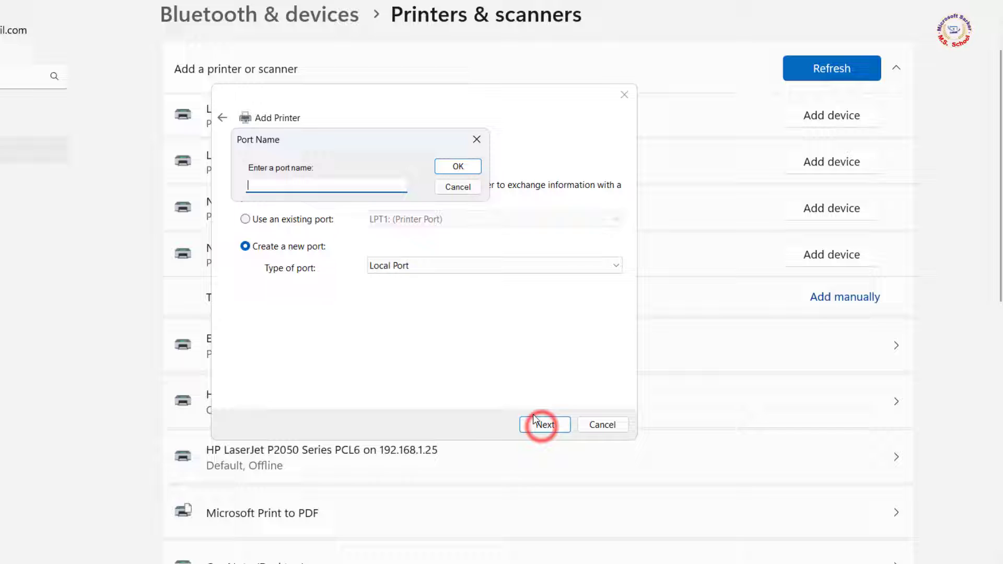
right_click(273, 184)
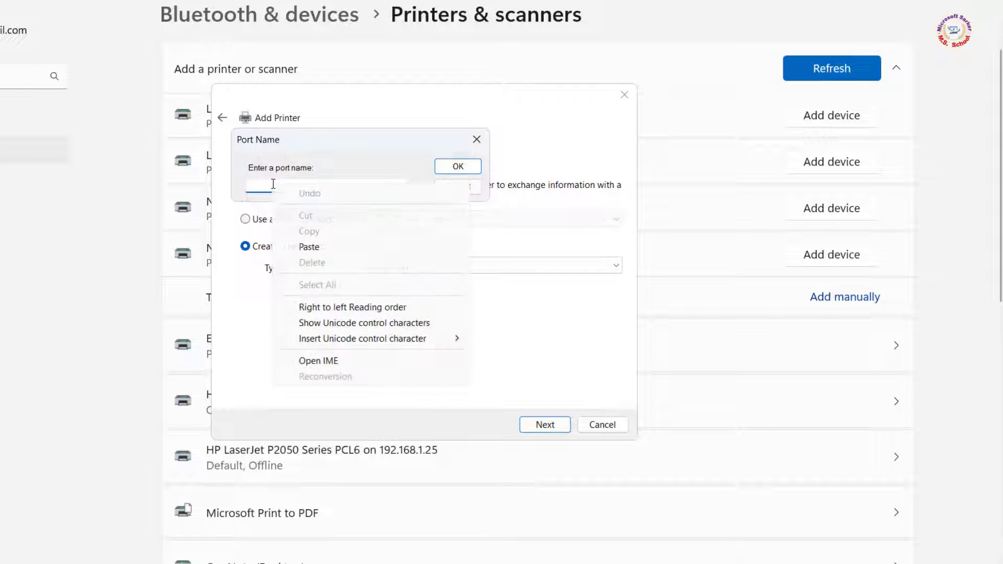
left_click(305, 247)
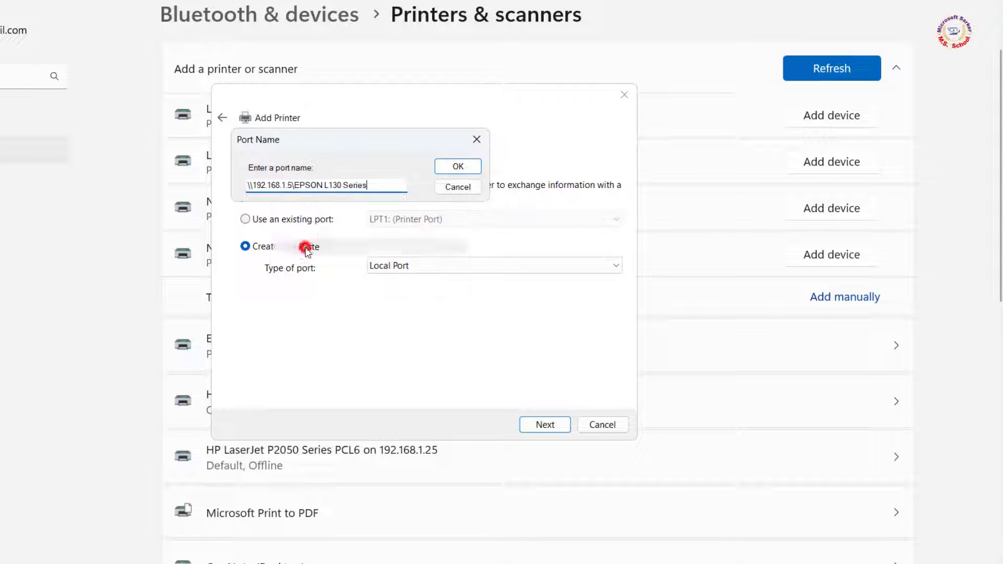
- Load the printer driver from Downloads\Epson-L130\E_WF1N0E.INF using Have Disk
left_click(459, 167)
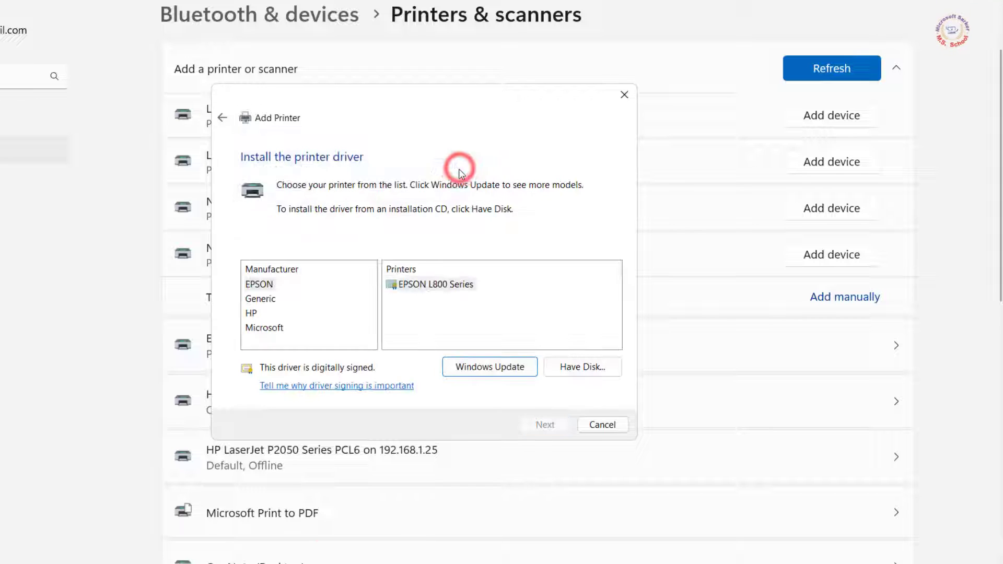
left_click(578, 369)
left_click(560, 338)
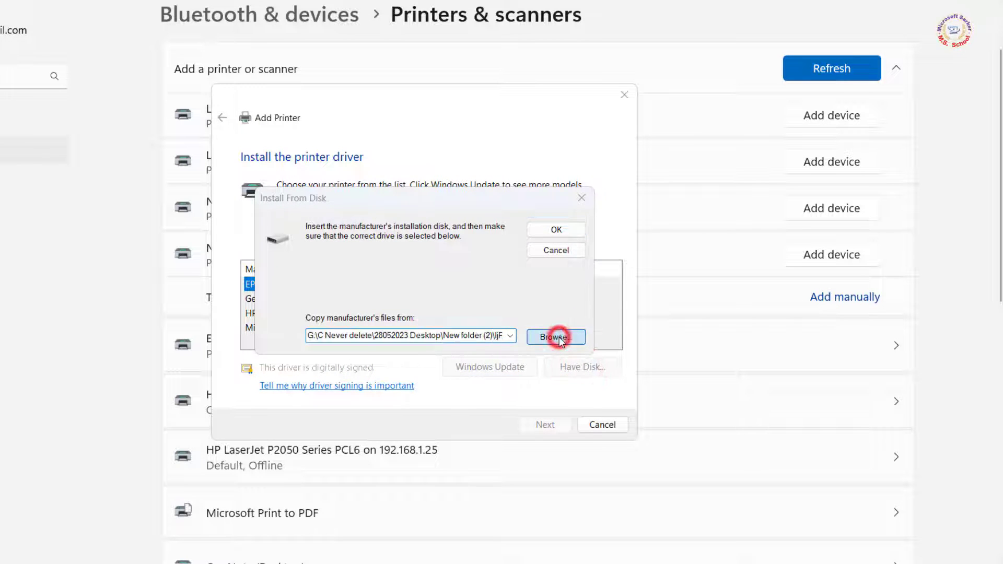
left_click(306, 321)
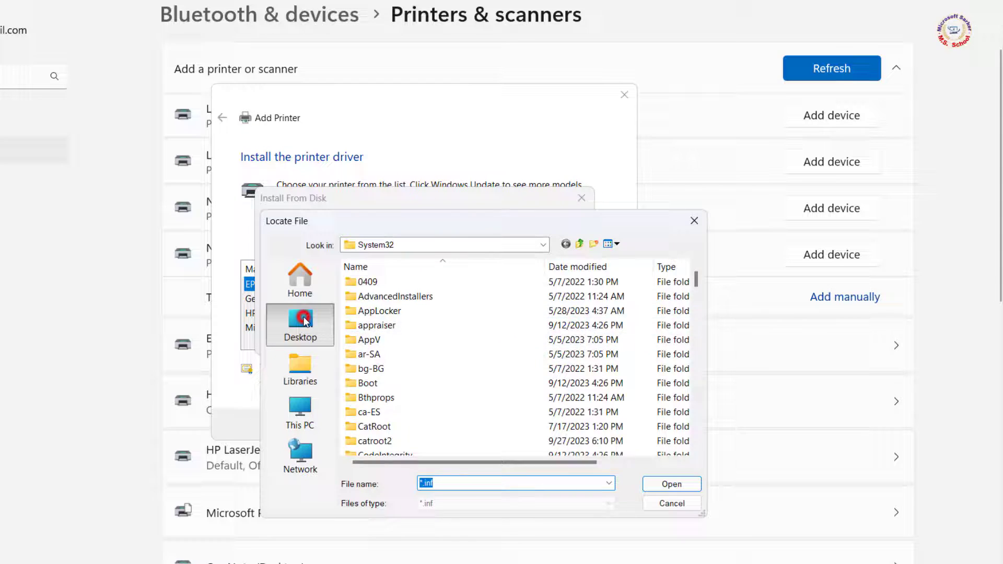
double_click(401, 360)
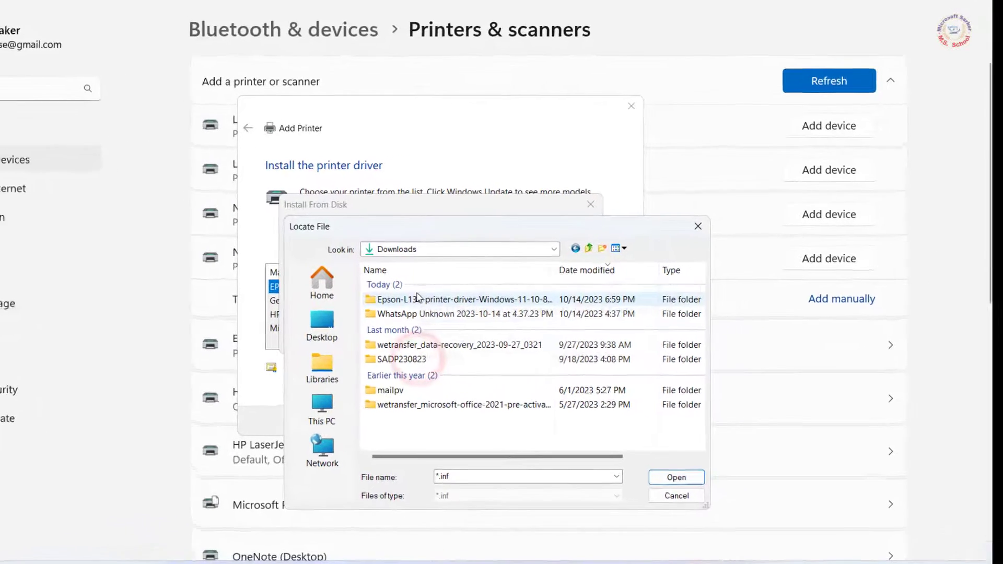
double_click(474, 295)
left_click(476, 294)
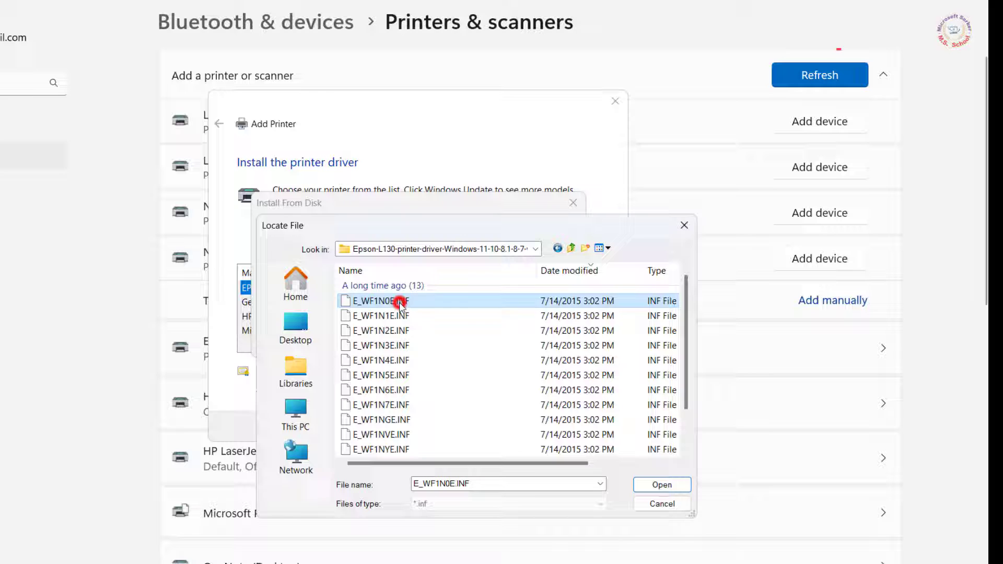
left_click(652, 485)
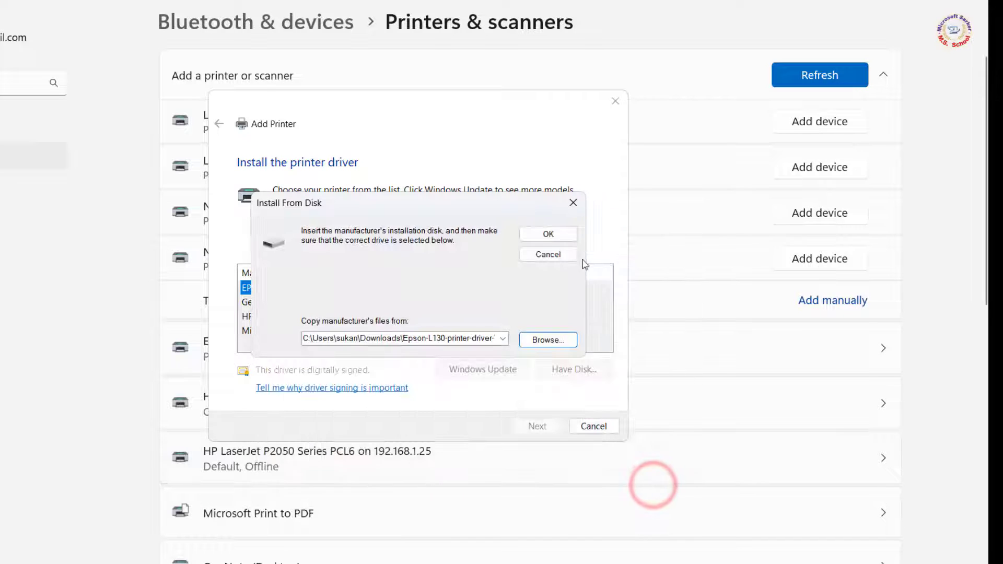
left_click(543, 233)
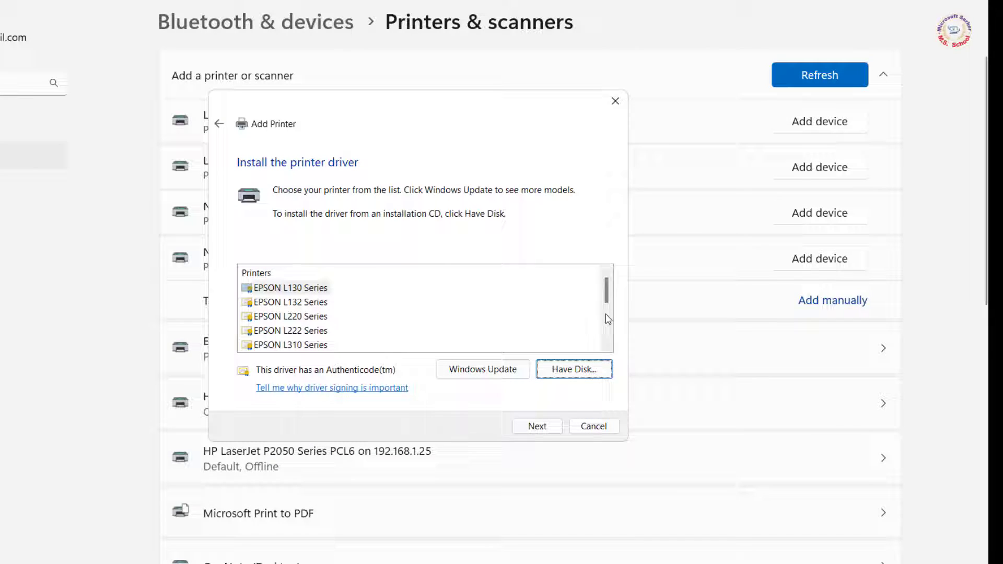
- Install EPSON L130 Series with its suggested name, allowing the SEIKO EPSON driver software
mouse_move(602, 287)
left_mouse_down()
mouse_move(602, 304)
mouse_move(600, 288)
left_mouse_up()
left_click(285, 288)
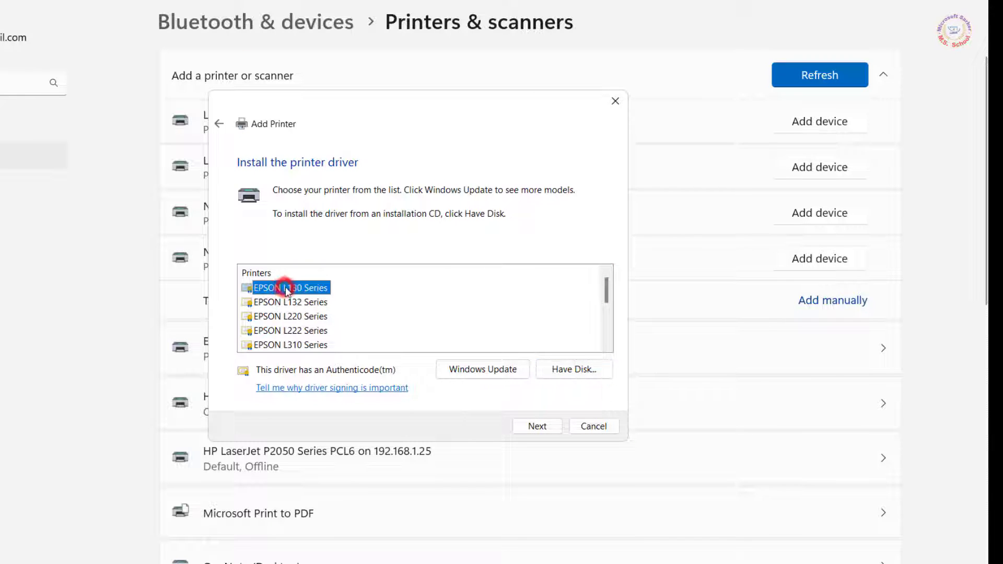
left_click(544, 427)
left_click(545, 426)
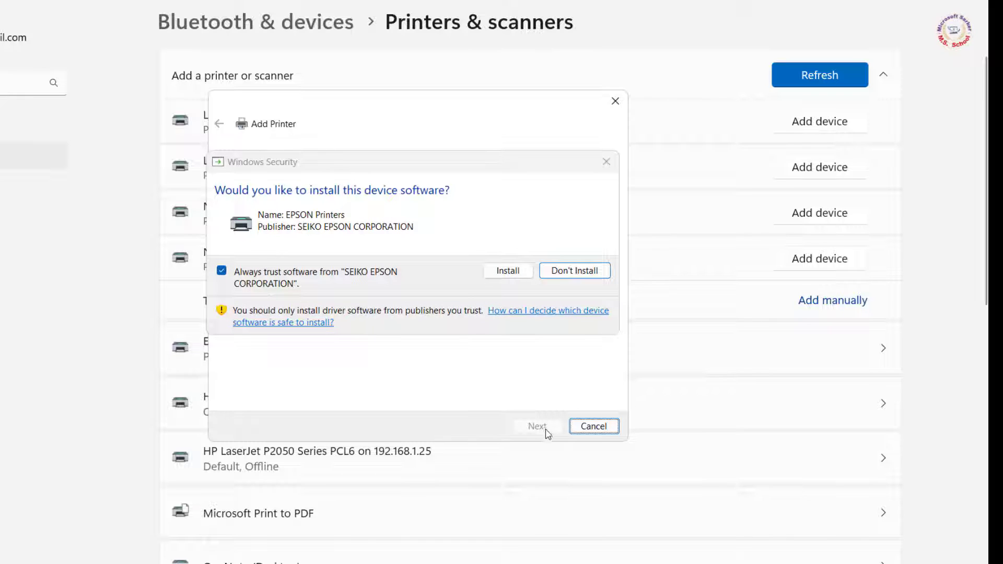
left_click(509, 270)
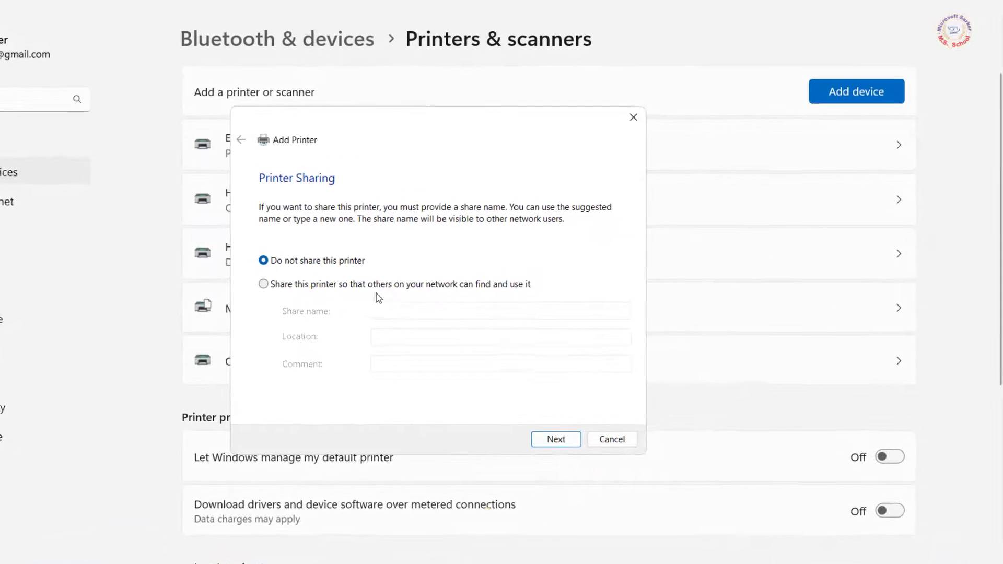
- Leave the printer unshared and finish the Add Printer wizard
left_click(543, 447)
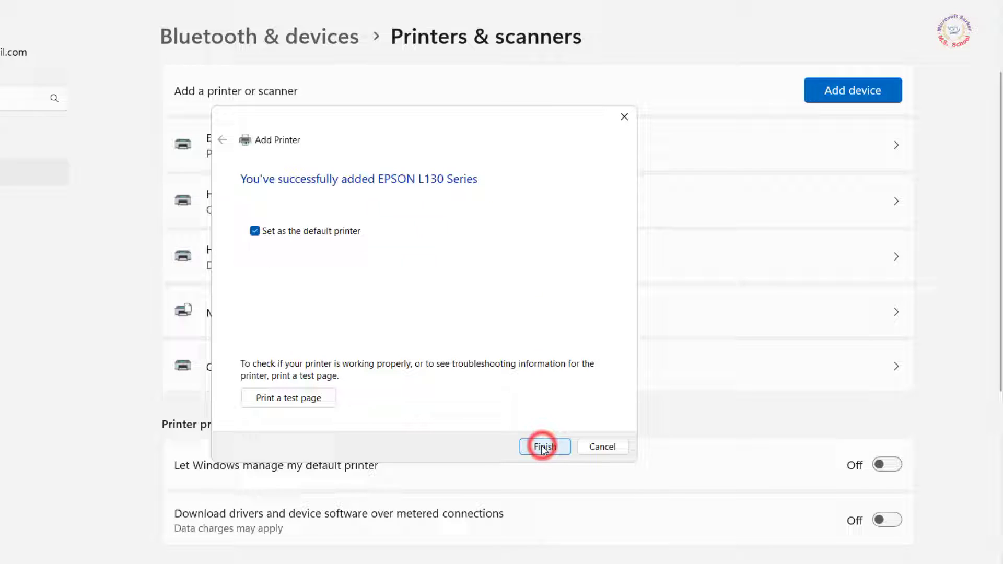
left_click(543, 447)
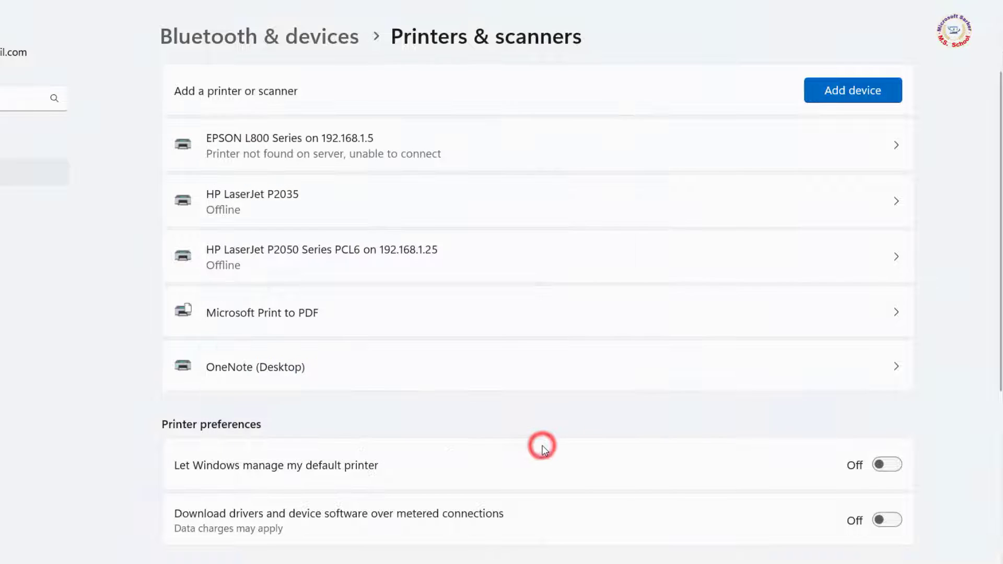
scroll(555, 452, "down", 5)
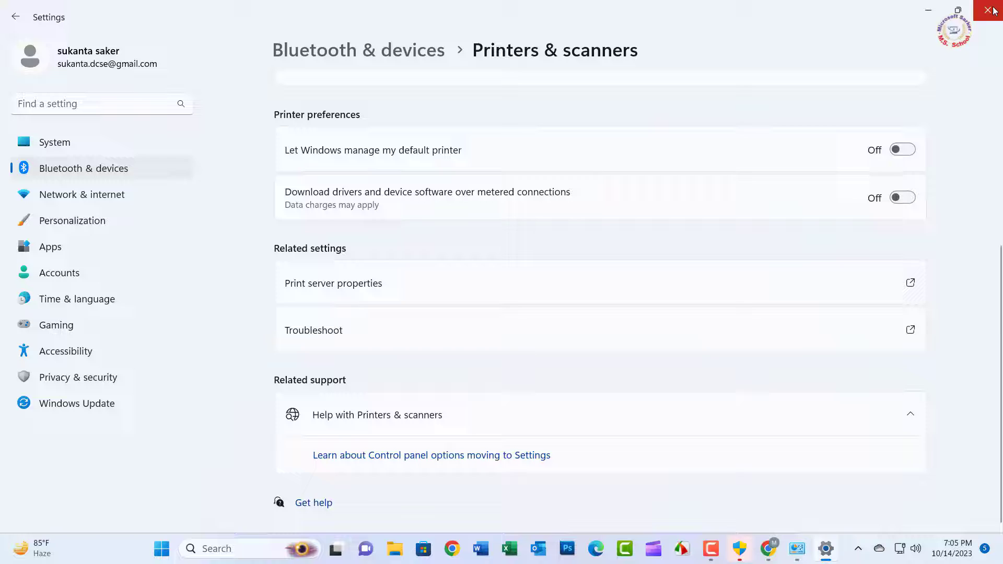
- Check EPSON L130 Series is the default in Printers & scanners, then close Settings and Documents
left_click(985, 7)
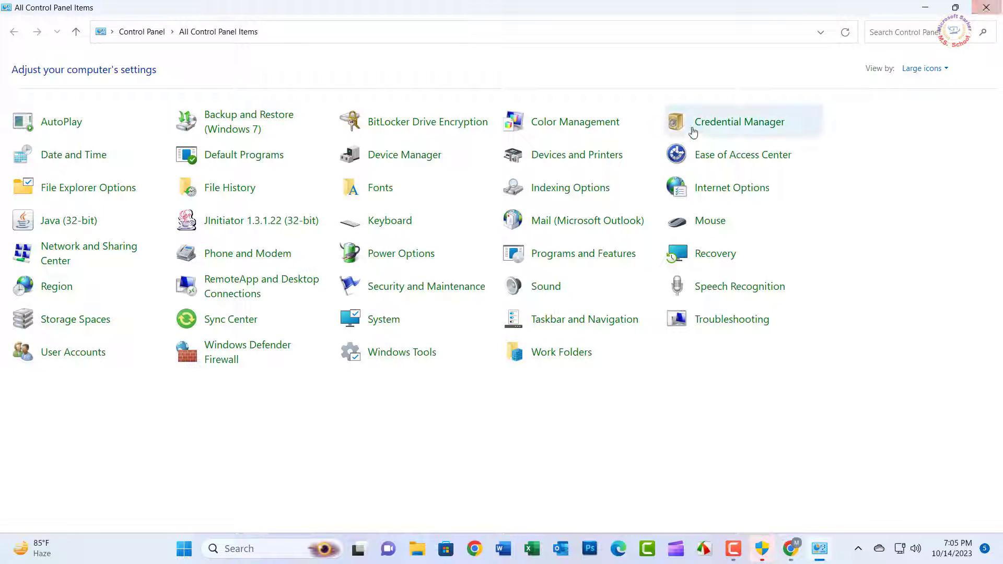
left_click(588, 154)
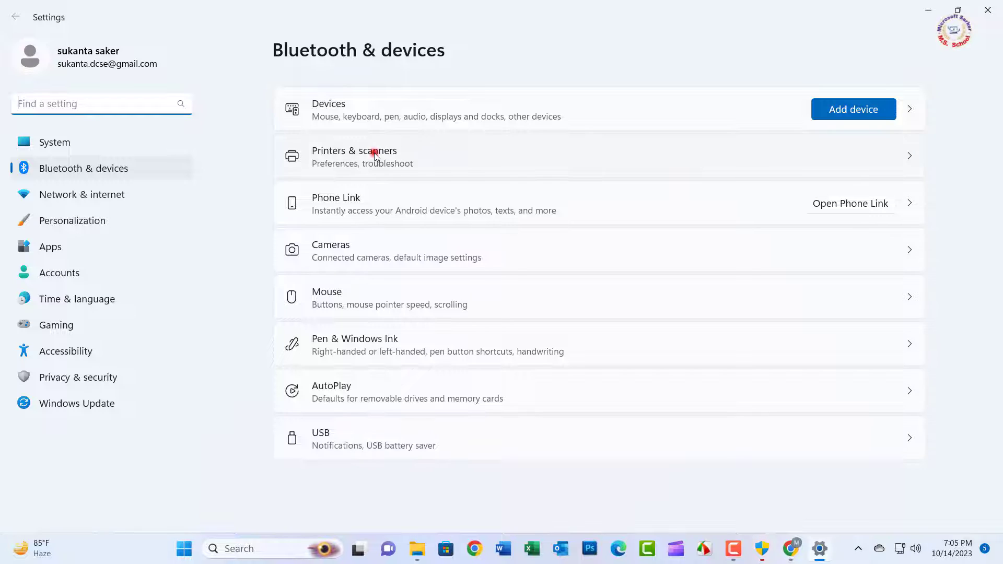
left_click(375, 153)
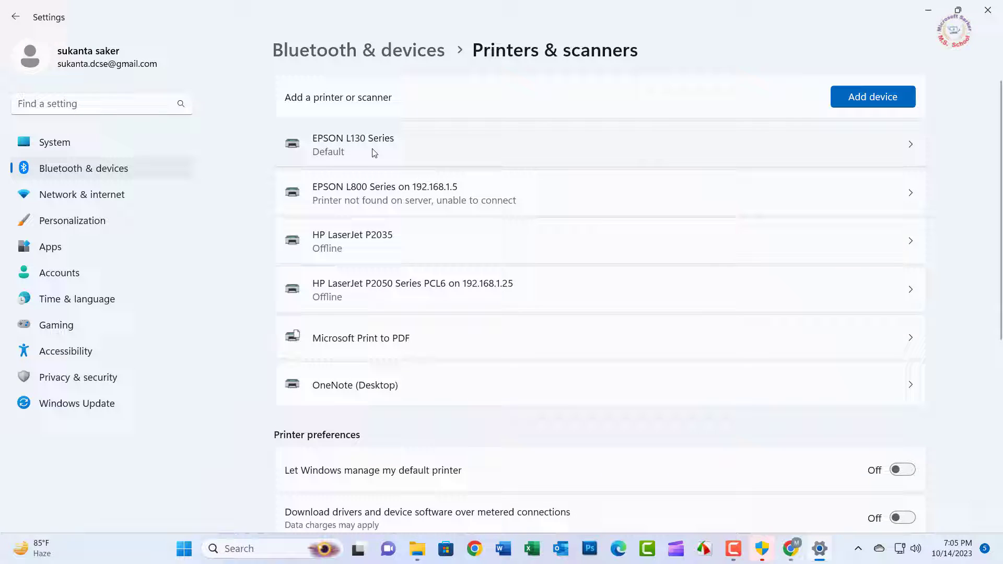
left_click(987, 10)
left_click(982, 12)
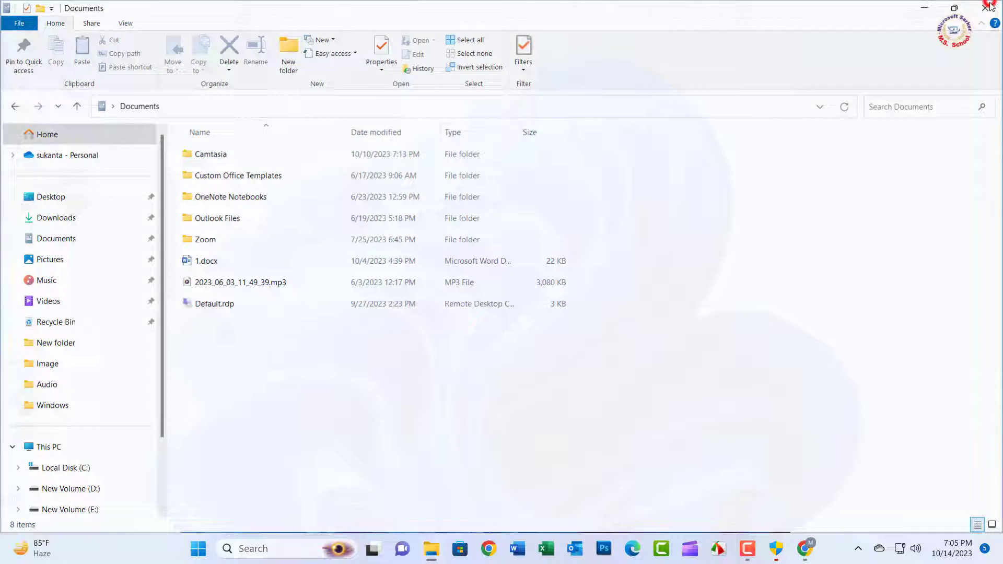
- Open \\192.168.1.5 via Run, connect to its shared EPSON L130 Series, and close the folder
key("super+r")
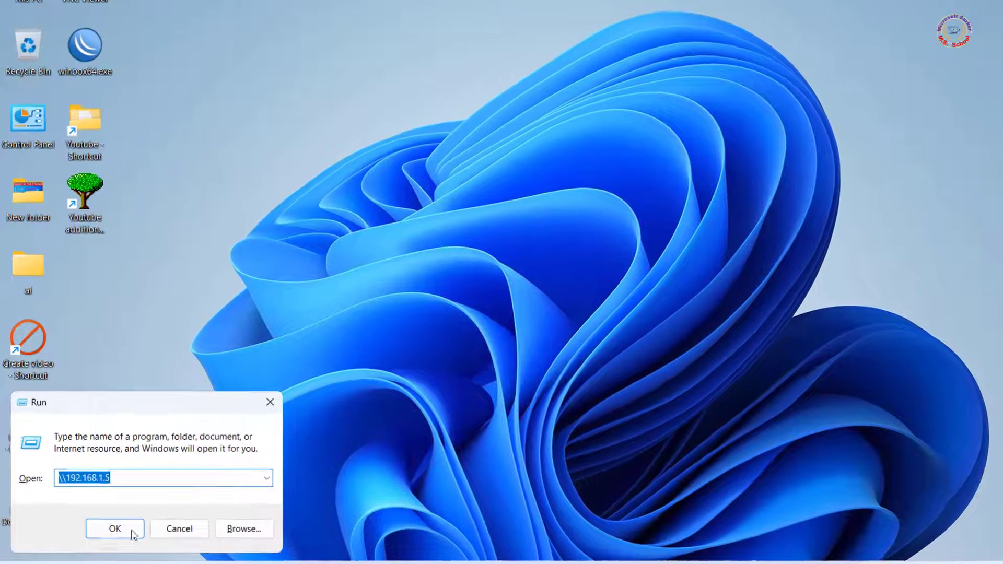
left_click(101, 502)
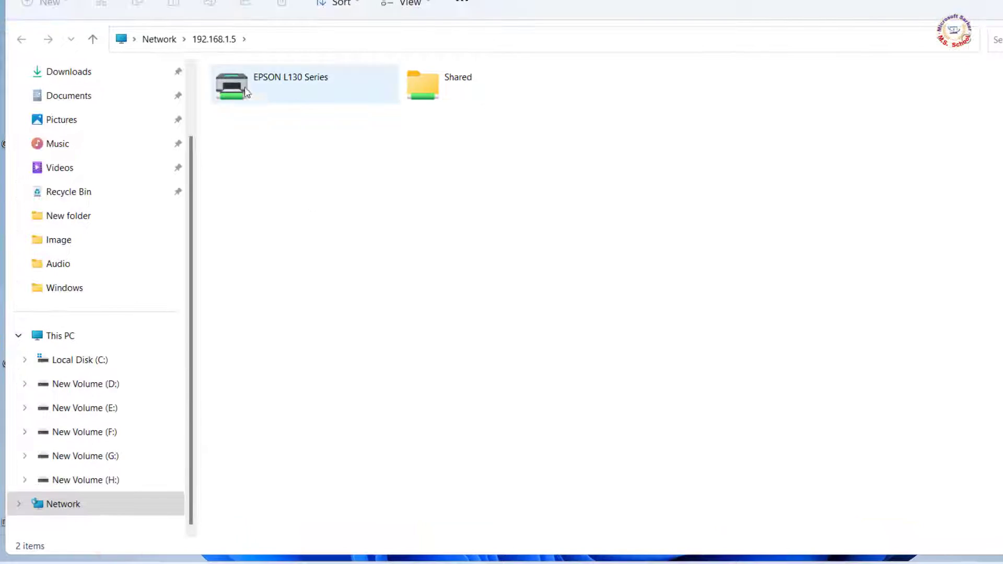
right_click(245, 86)
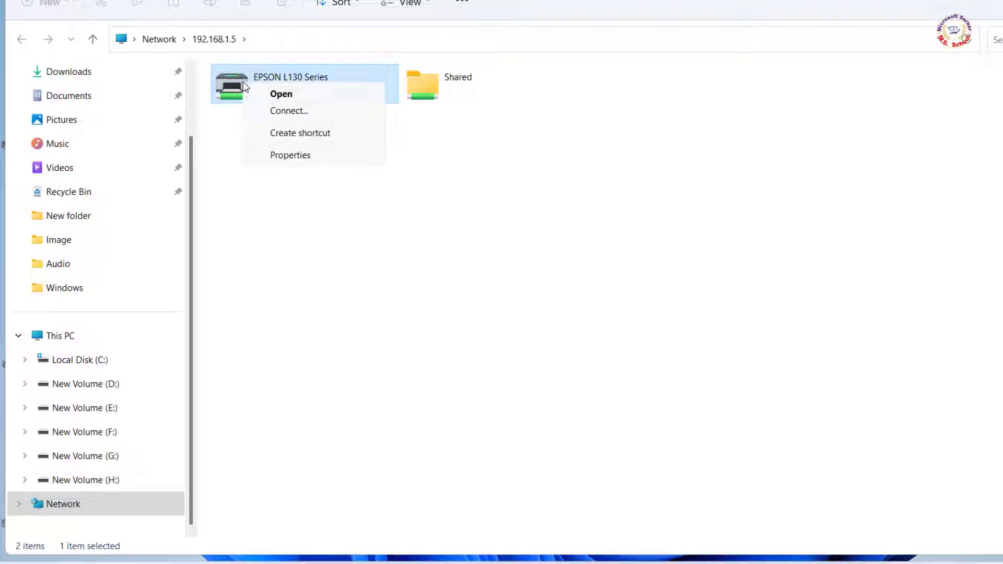
left_click(297, 110)
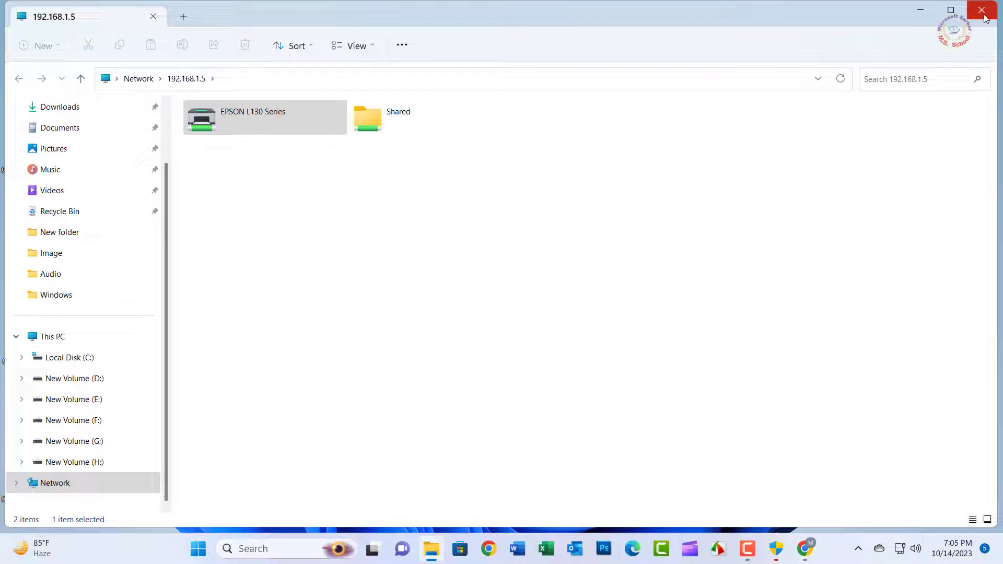
left_click(983, 16)
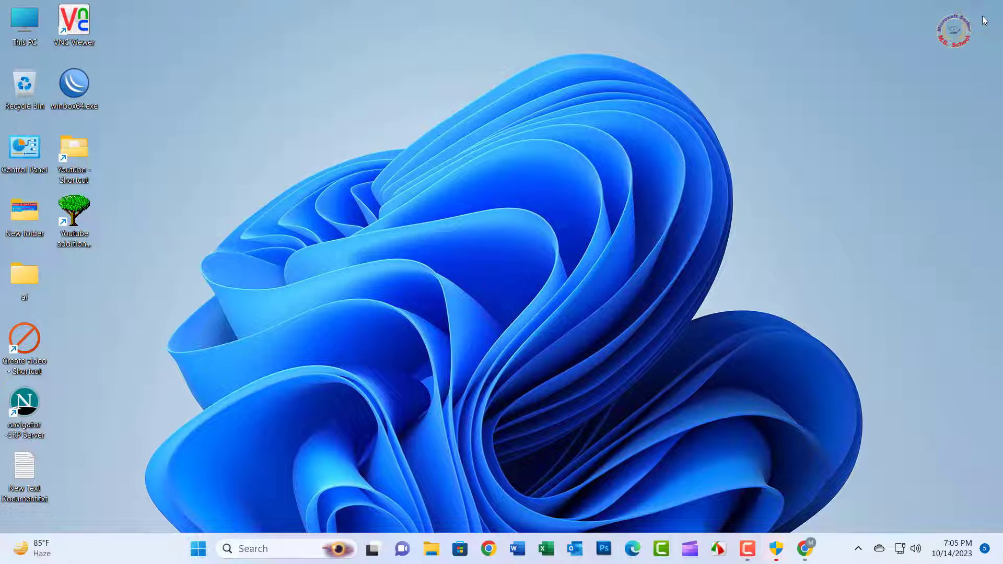
- Go from Control Panel's Devices and Printers to Printers & scanners, showing both EPSON L130 entries
left_click(274, 551)
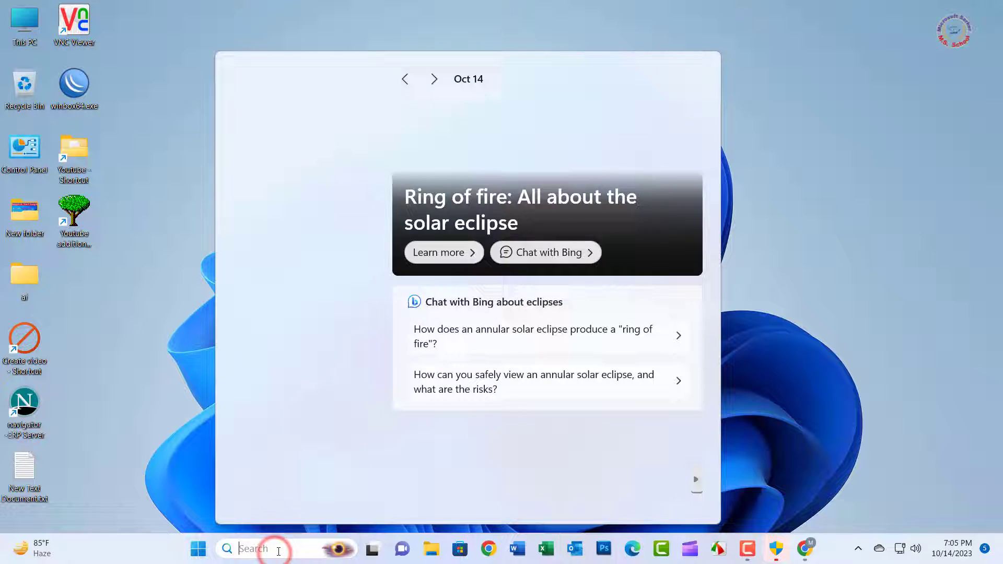
type("con")
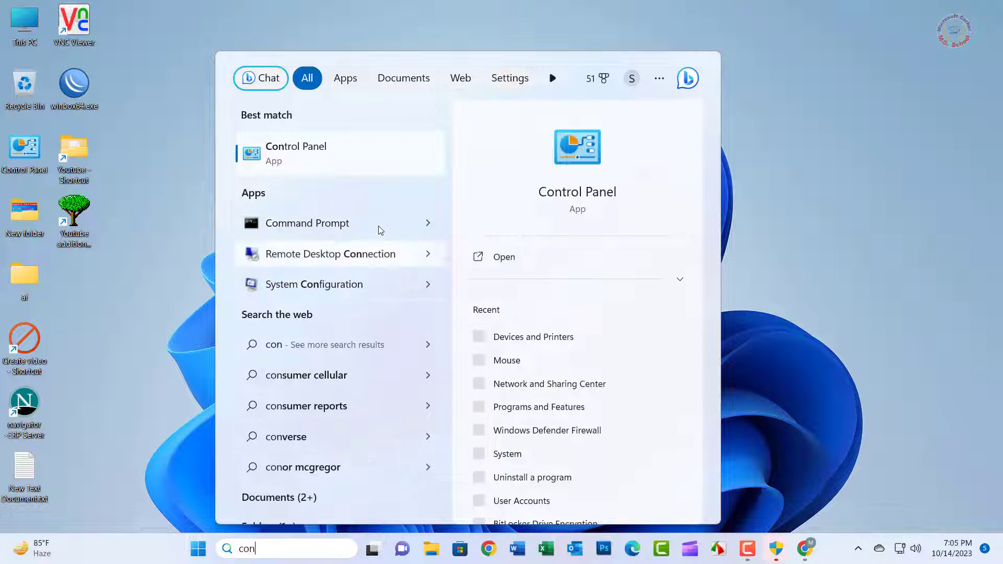
left_click(321, 151)
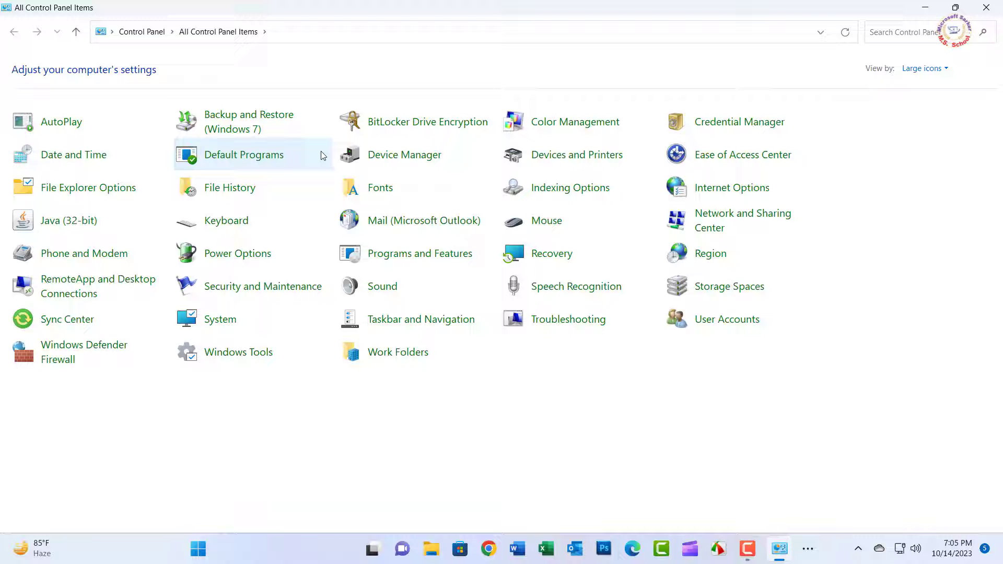
left_click(599, 156)
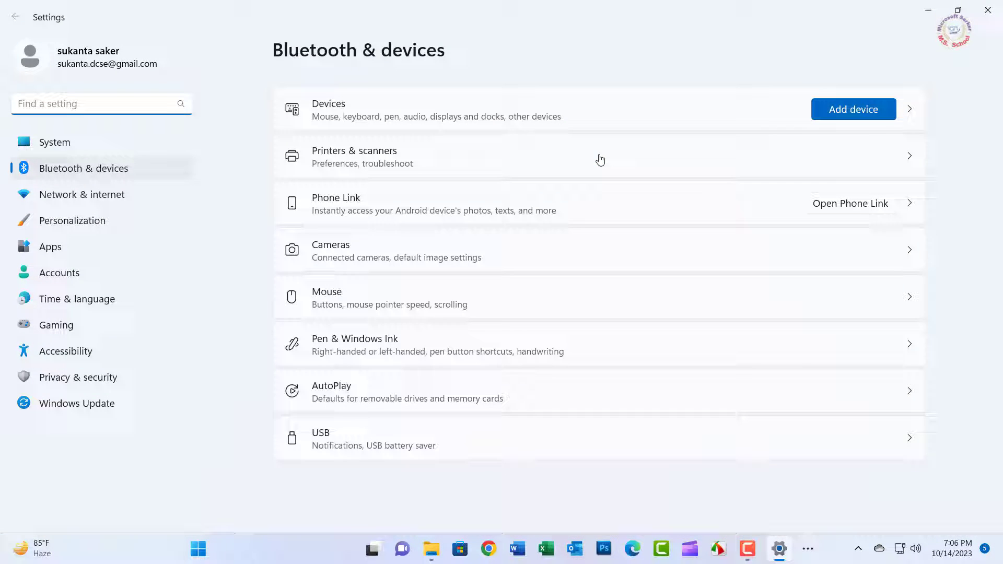
left_click(384, 165)
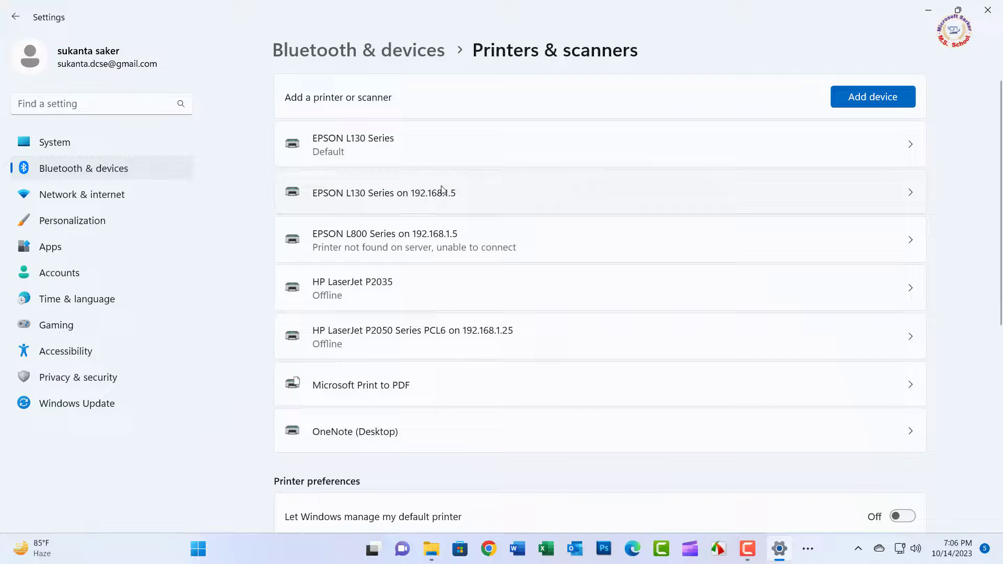